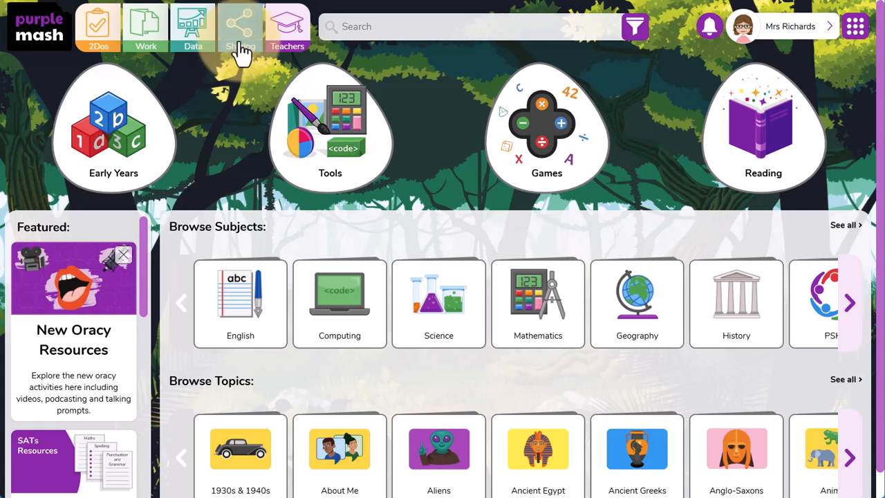
Step: Open the Skittles experiment post in the shared Holly Class blog
{"action": "left_click", "coordinate": [240, 43]}
{"action": "left_click", "coordinate": [205, 87]}
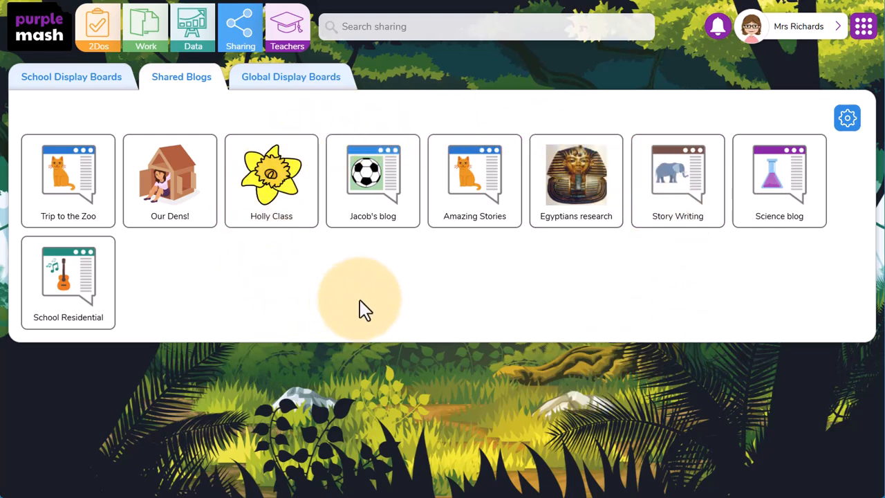
{"action": "left_click", "coordinate": [295, 203]}
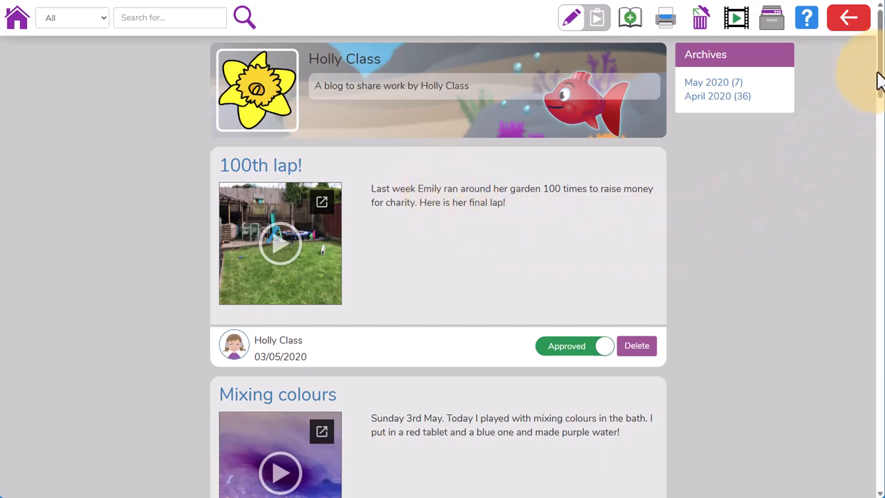
{"action": "left_click_drag", "start_coordinate": [880, 33], "coordinate": [882, 78]}
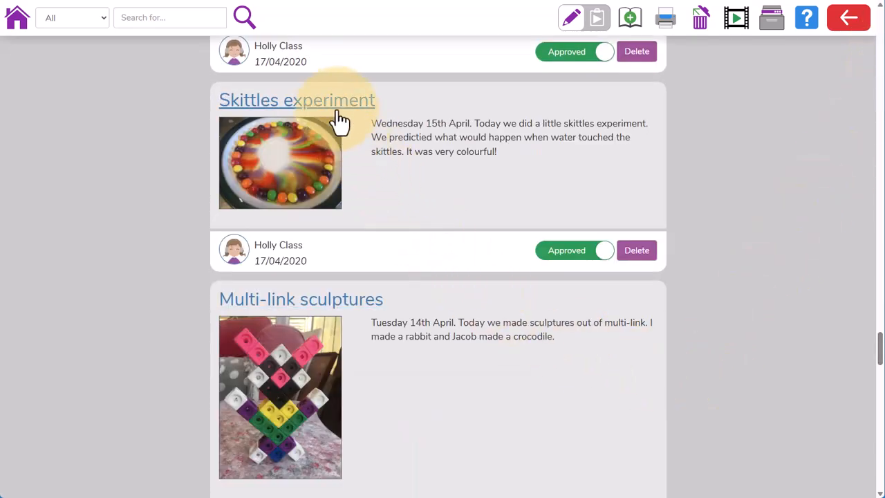
{"action": "left_click", "coordinate": [336, 114]}
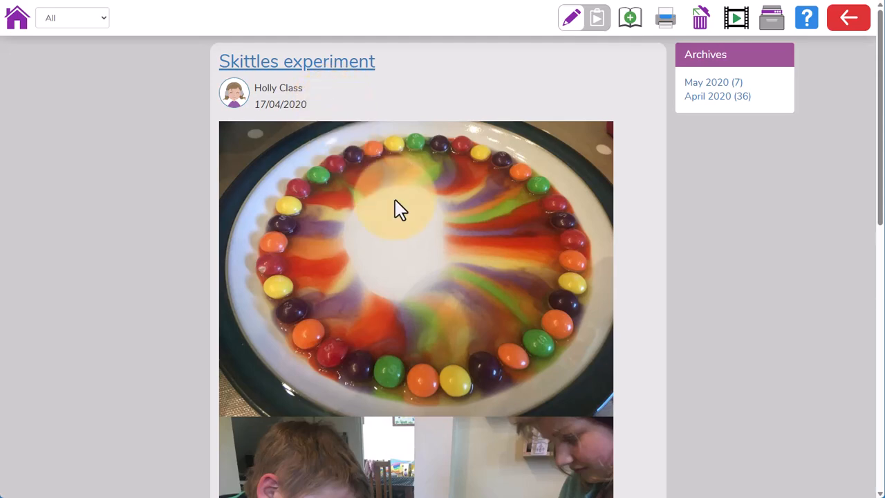
Step: Post the comment "This looks great!" with a grinning emoji on the Skittles experiment post
{"action": "left_click_drag", "start_coordinate": [879, 79], "coordinate": [877, 340]}
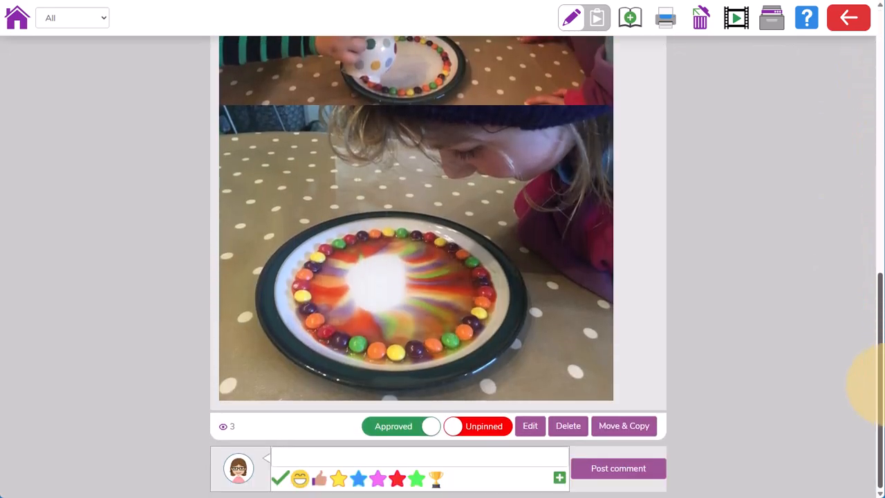
{"action": "left_click", "coordinate": [538, 453]}
{"action": "type", "text": "This looks great!"}
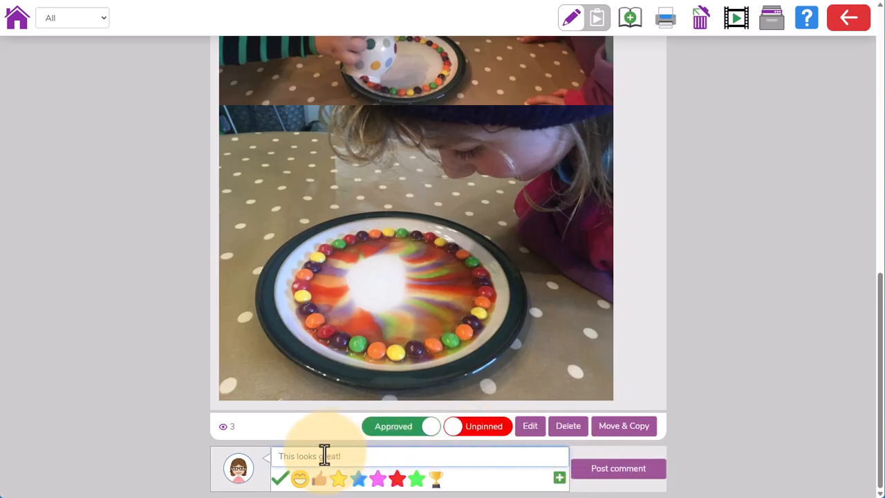
{"action": "left_click", "coordinate": [300, 478]}
{"action": "left_click", "coordinate": [618, 469]}
{"action": "left_click_drag", "start_coordinate": [881, 257], "coordinate": [881, 332]}
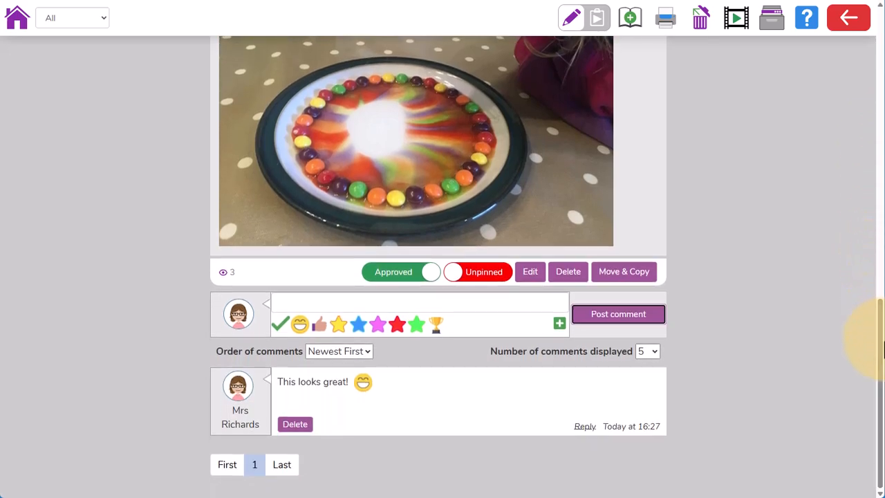
Step: Return to the Holly Class blog's home page, look through its posts, and exit the blog
{"action": "left_click", "coordinate": [24, 30]}
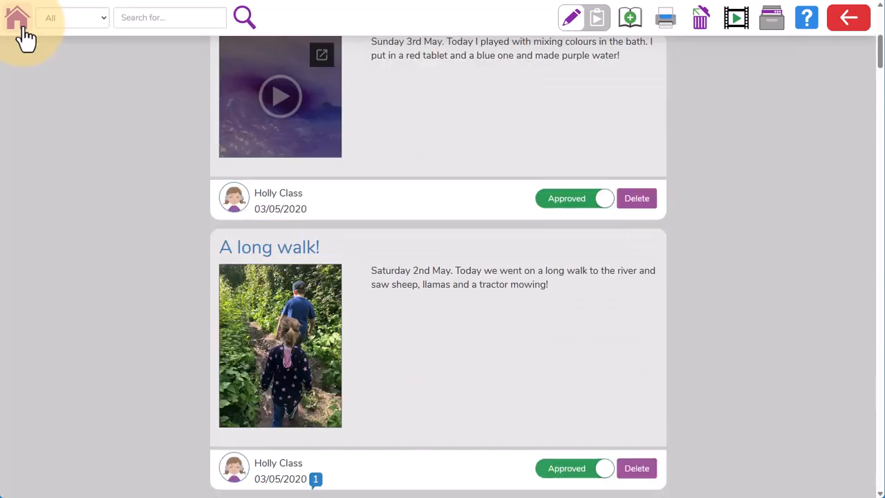
{"action": "left_click_drag", "start_coordinate": [877, 74], "coordinate": [863, 25]}
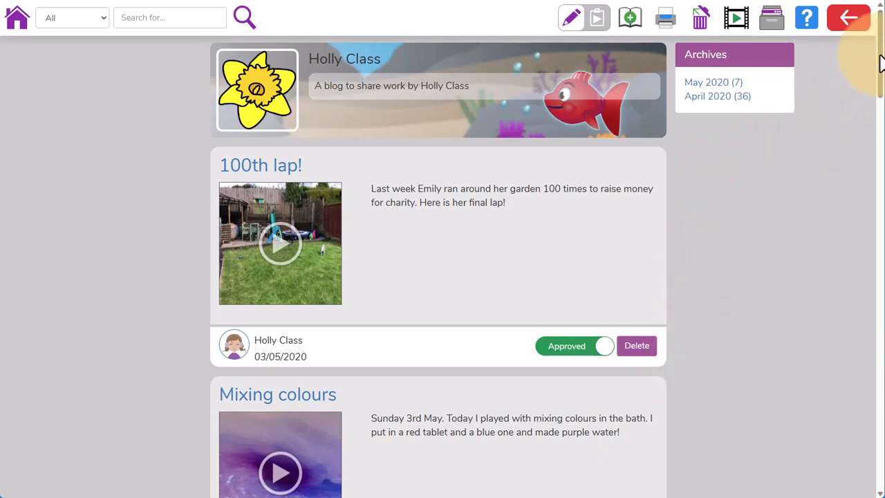
{"action": "mouse_move", "coordinate": [879, 58]}
{"action": "left_mouse_down"}
{"action": "mouse_move", "coordinate": [879, 160]}
{"action": "mouse_move", "coordinate": [873, 154]}
{"action": "left_mouse_up"}
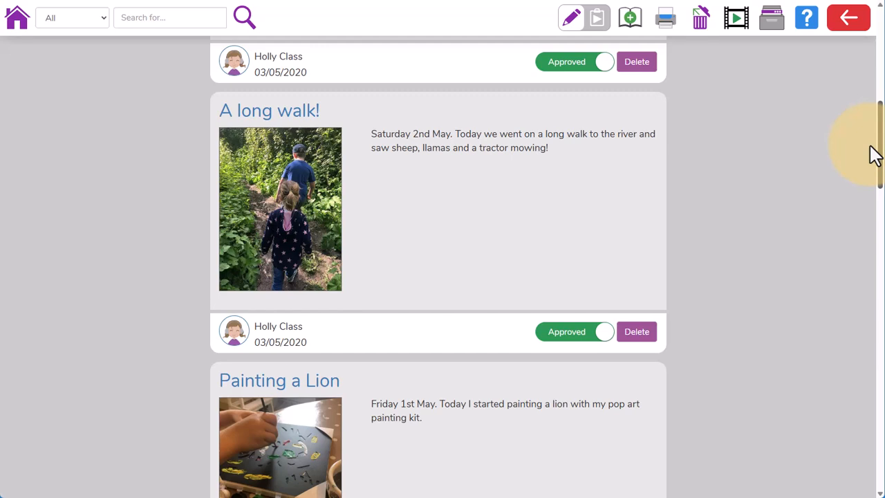
{"action": "left_click_drag", "start_coordinate": [872, 154], "coordinate": [872, 228]}
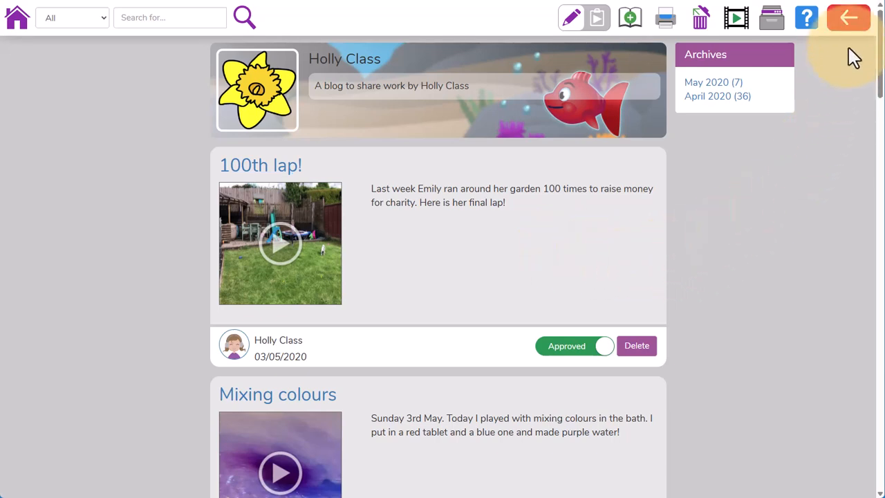
{"action": "left_click", "coordinate": [848, 38]}
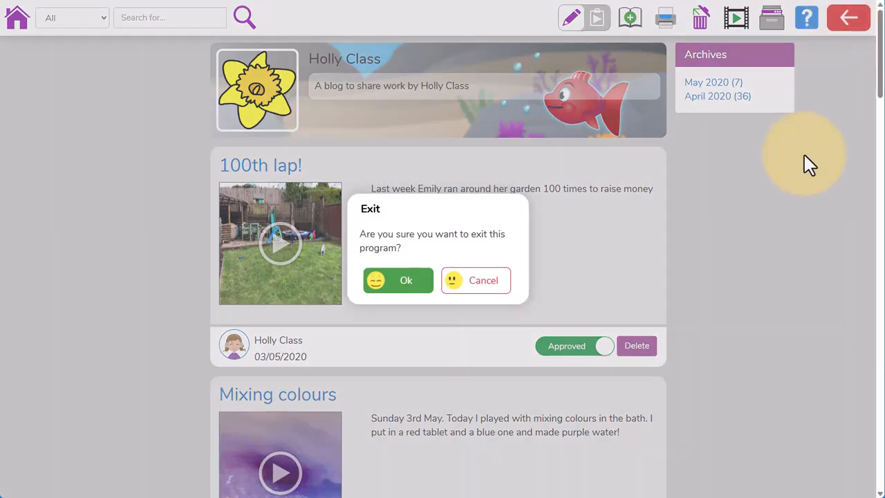
{"action": "left_click", "coordinate": [385, 298]}
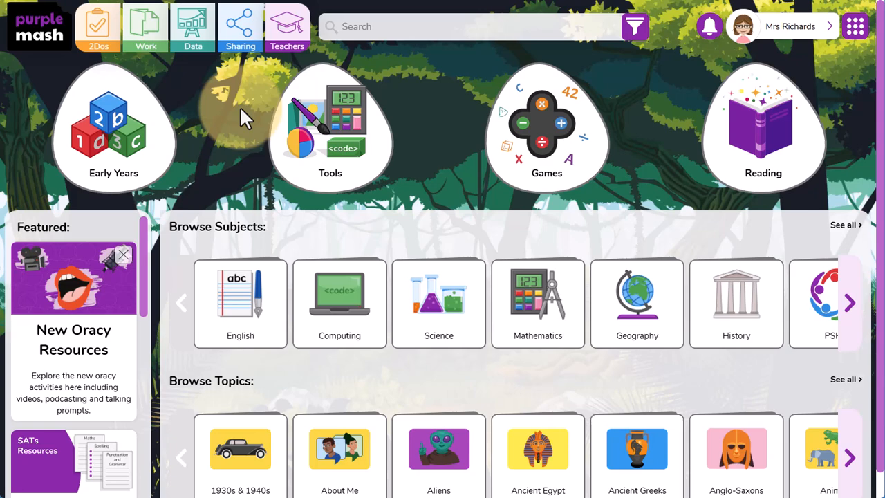
Step: Open the management page for the shared blogs
{"action": "left_click", "coordinate": [251, 59]}
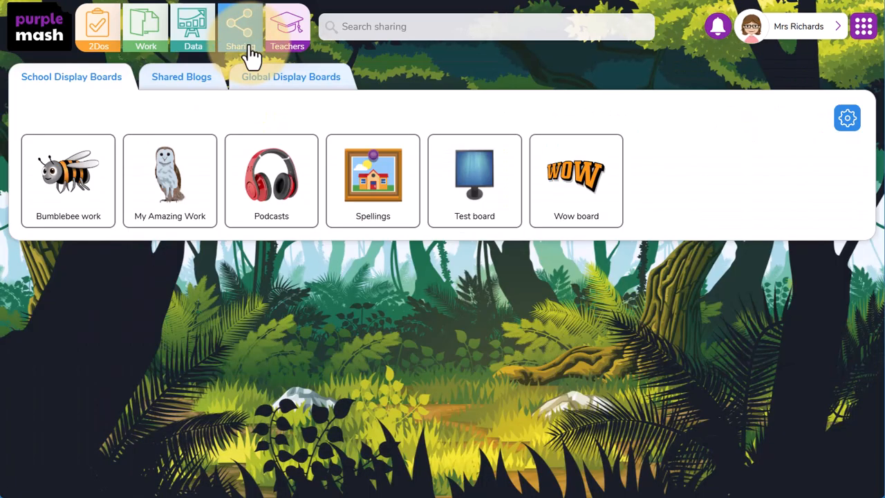
{"action": "left_click", "coordinate": [183, 83]}
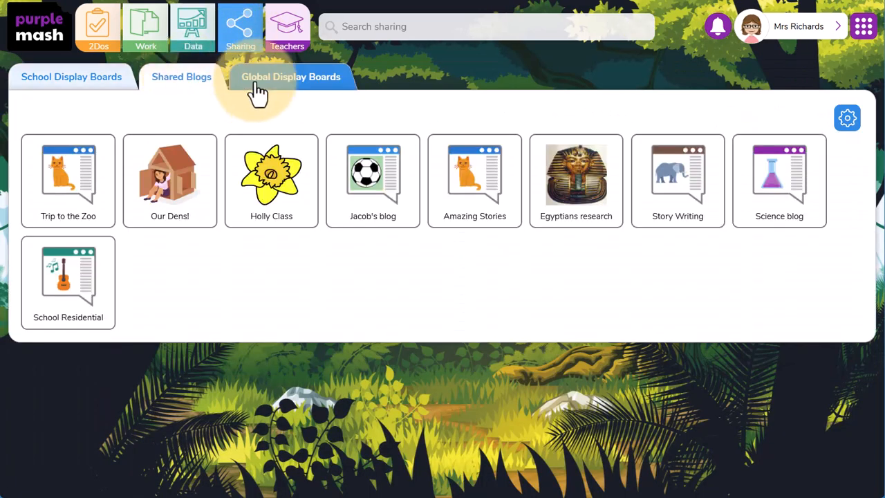
{"action": "left_click", "coordinate": [846, 124]}
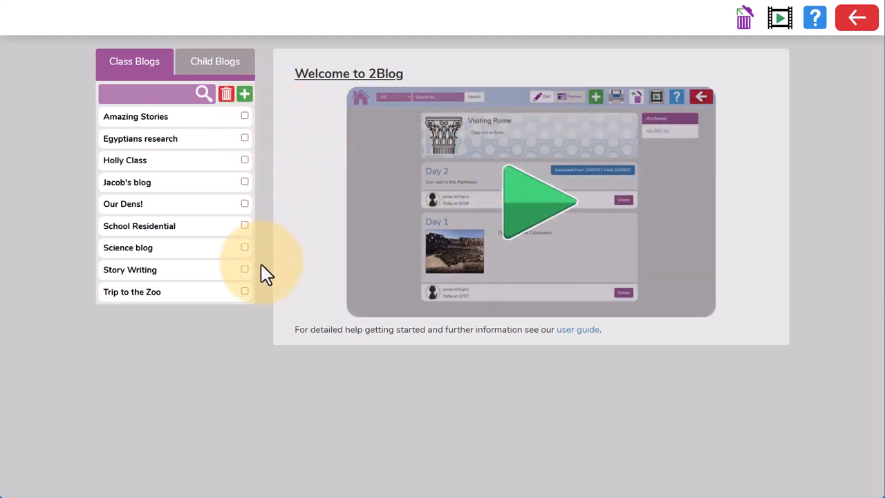
Step: Create a new class blog named "Y6 Memories" with the description "A blog for year 6 memories."
{"action": "left_click", "coordinate": [245, 94]}
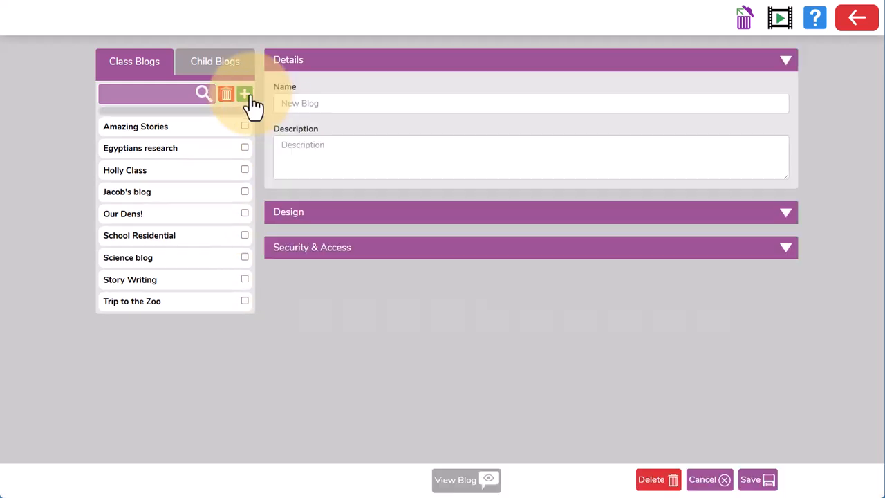
{"action": "left_click", "coordinate": [300, 103]}
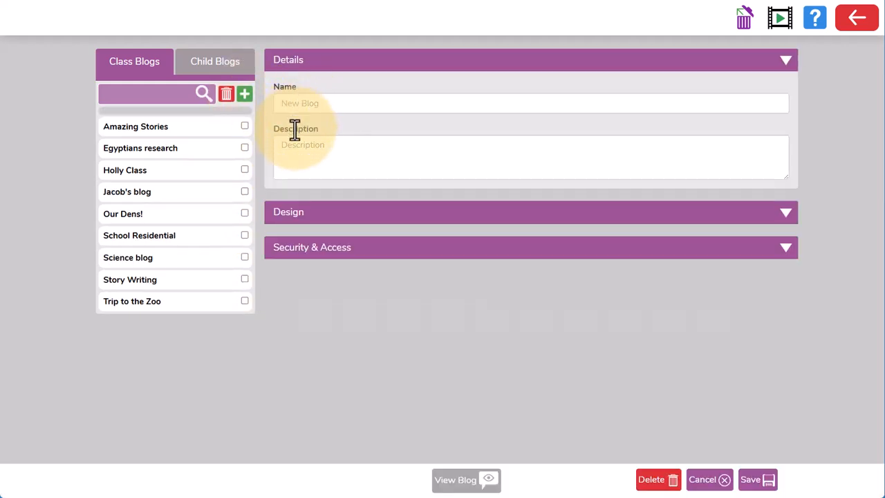
{"action": "type", "text": "Y6 Memories"}
{"action": "left_click", "coordinate": [299, 150]}
{"action": "type", "text": "A blog for year"}
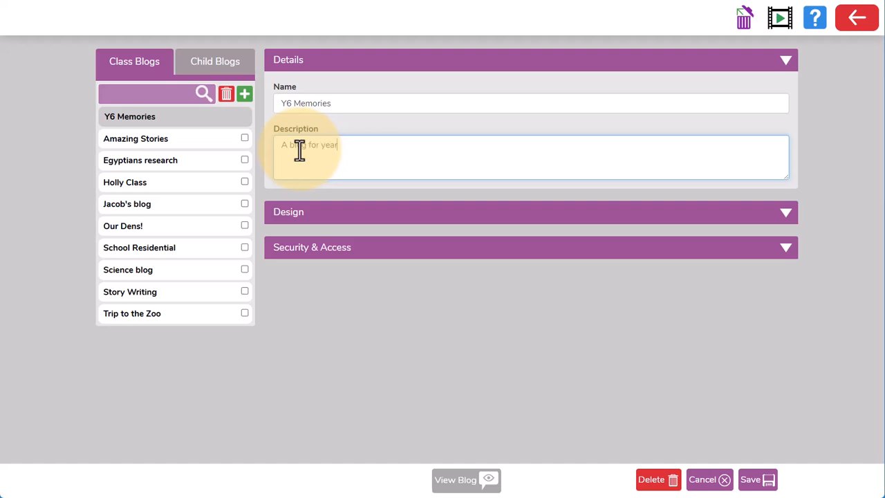
{"action": "type", "text": " 6 memories."}
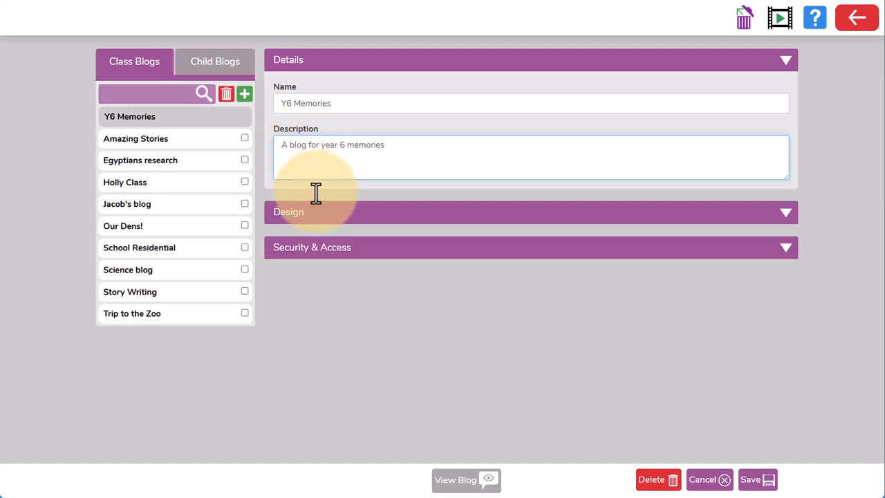
Step: Give the blog an icon of a group of children running and a multicoloured triangle-pattern cover
{"action": "left_click", "coordinate": [330, 216]}
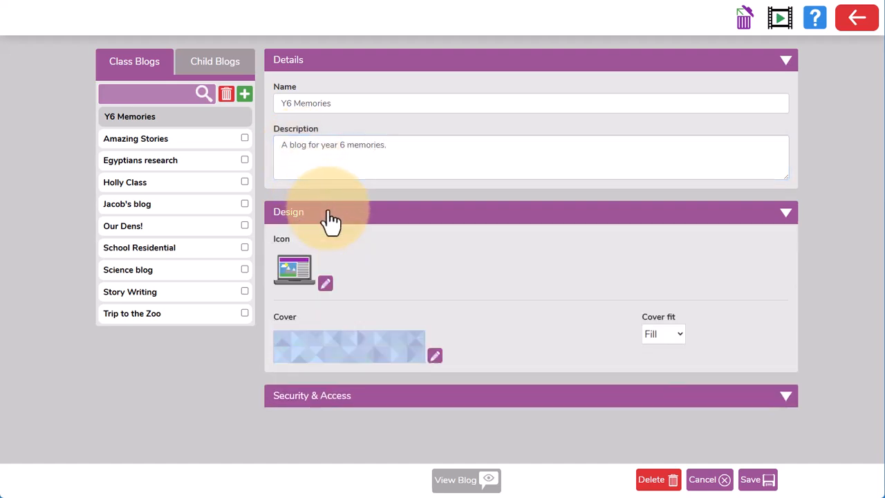
{"action": "left_click", "coordinate": [325, 285]}
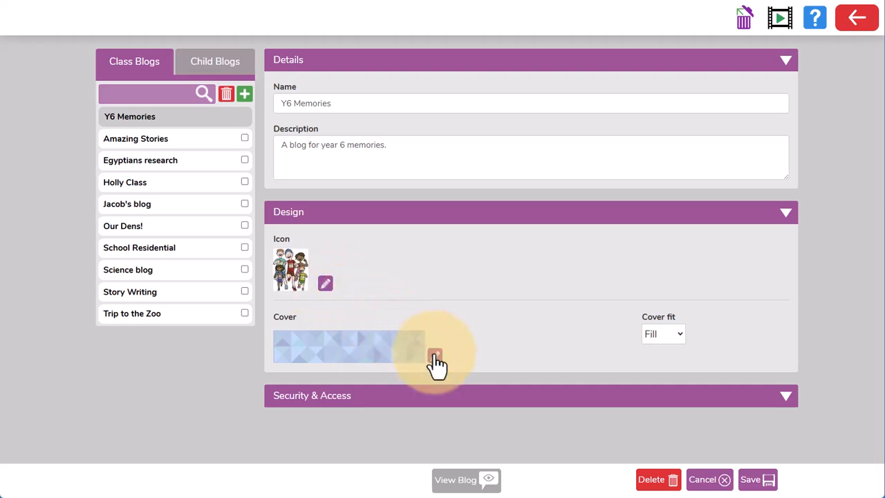
{"action": "left_click", "coordinate": [435, 358]}
{"action": "left_click_drag", "start_coordinate": [806, 142], "coordinate": [816, 201]}
{"action": "left_click", "coordinate": [367, 264]}
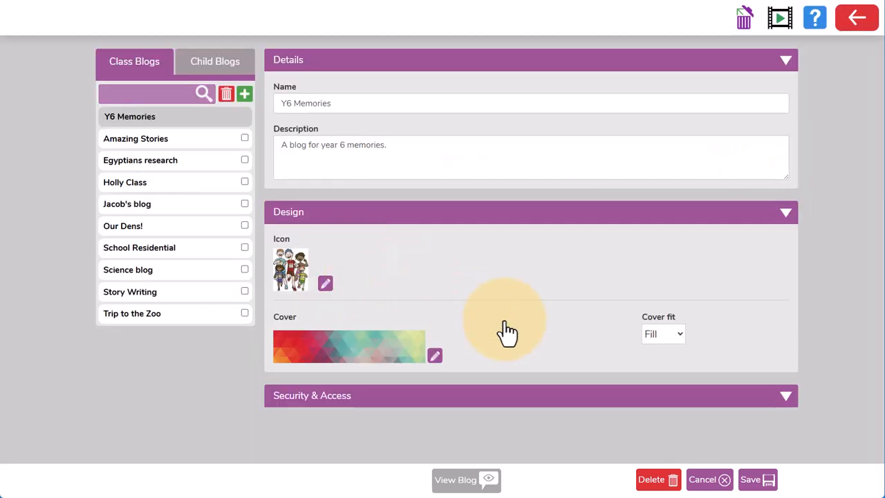
Step: Set the blog's name options to Hide name in its security and access settings
{"action": "left_click", "coordinate": [709, 400]}
{"action": "scroll", "coordinate": [710, 403], "scroll_direction": "down", "scroll_amount": 3}
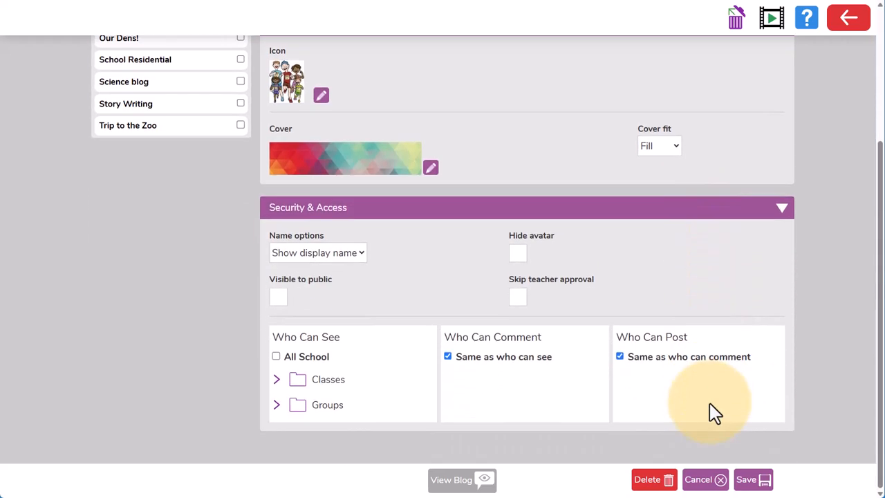
{"action": "left_click", "coordinate": [334, 254]}
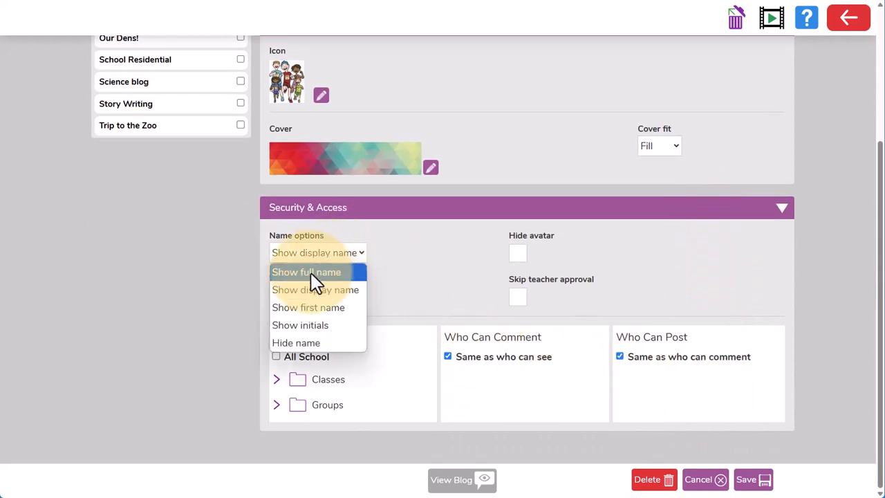
{"action": "left_click", "coordinate": [302, 344]}
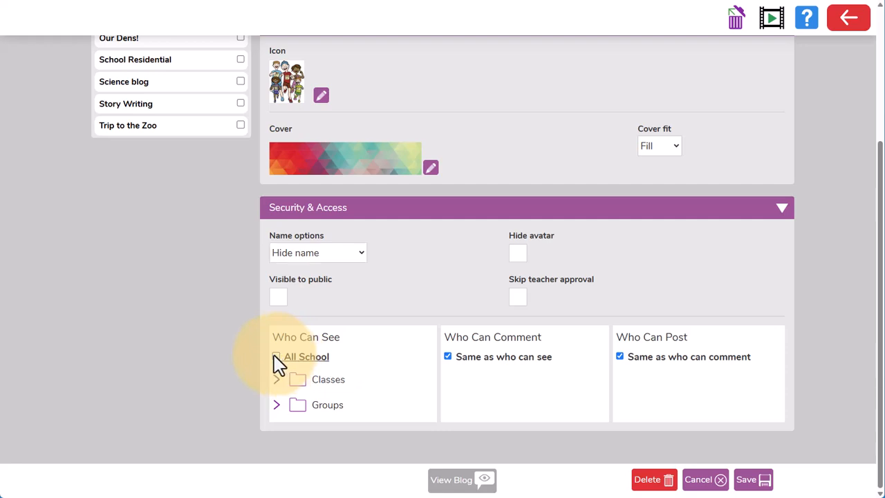
Step: Let all of the school see the blog, and allow the Bumblebee class to comment and post
{"action": "left_click", "coordinate": [277, 381]}
{"action": "scroll", "coordinate": [279, 385], "scroll_direction": "down", "scroll_amount": 1}
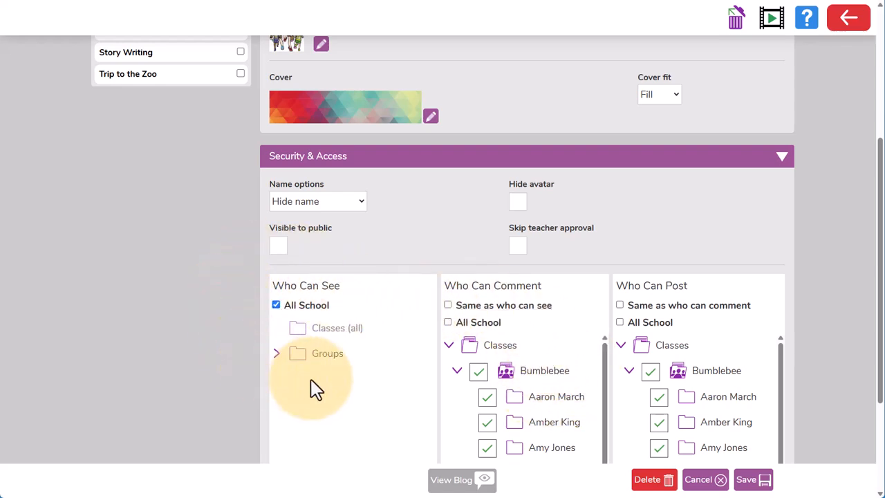
{"action": "scroll", "coordinate": [389, 376], "scroll_direction": "down", "scroll_amount": 1}
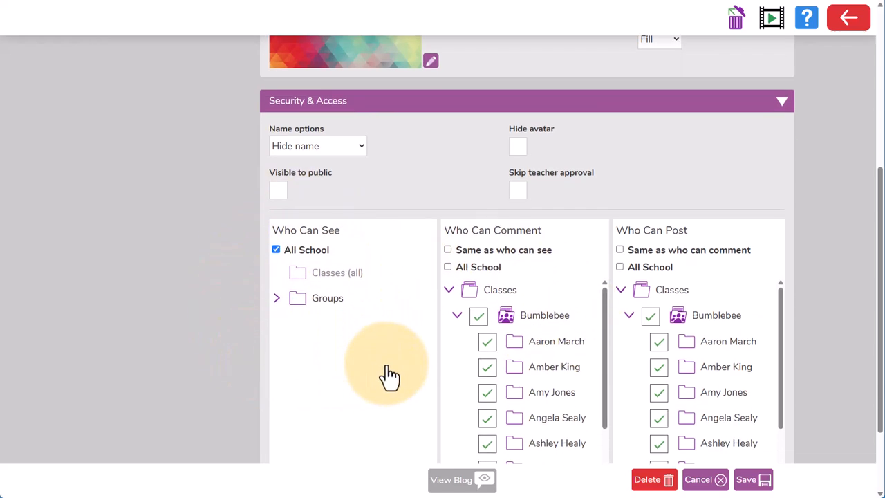
Step: Save the Y6 Memories blog and exit the blog management page
{"action": "left_click", "coordinate": [752, 482]}
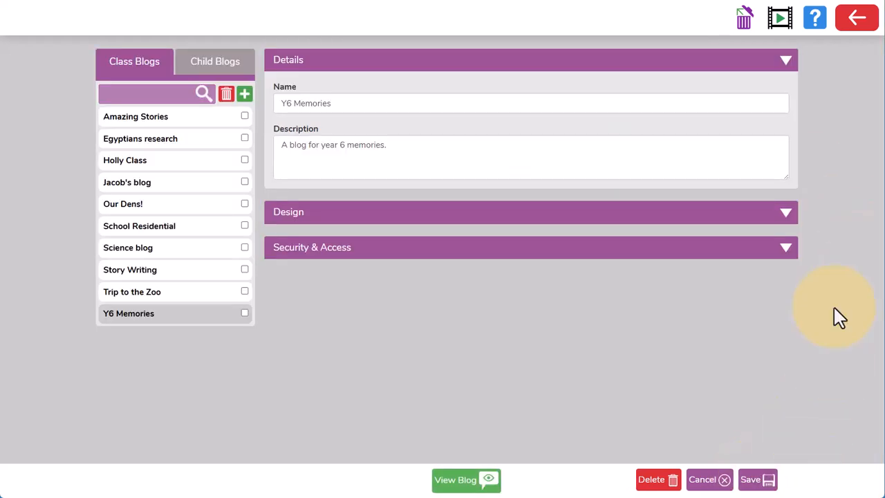
{"action": "left_click", "coordinate": [855, 23]}
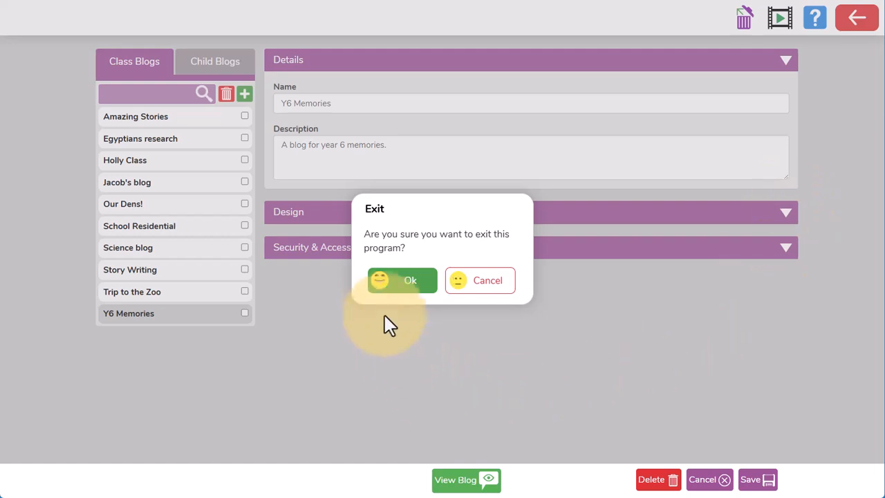
{"action": "left_click", "coordinate": [387, 284]}
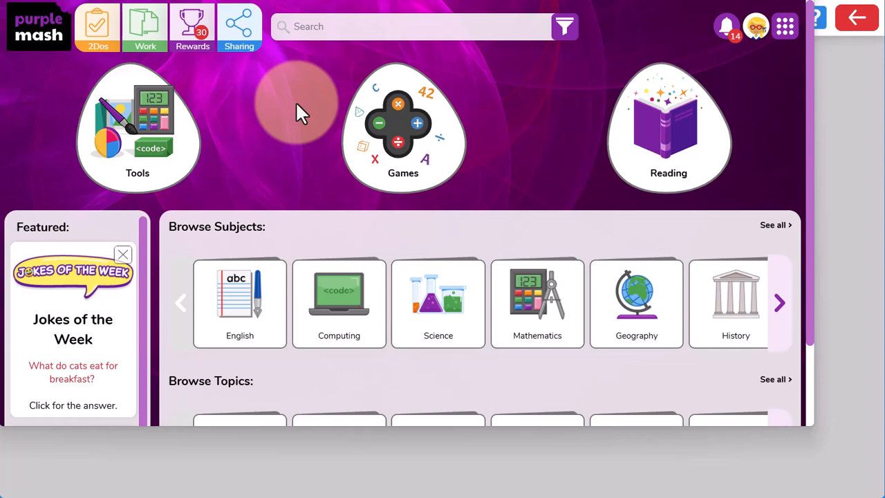
Step: From the pupil account, start a Y6 Memories blog post titled "Raft building on school camp!" with summary "Memories of raft building on school camp."
{"action": "left_click", "coordinate": [240, 58]}
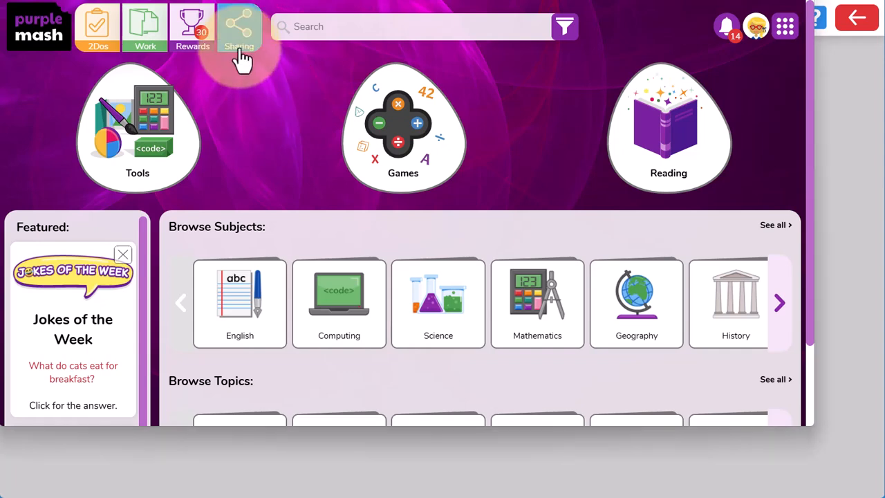
{"action": "left_click", "coordinate": [210, 85]}
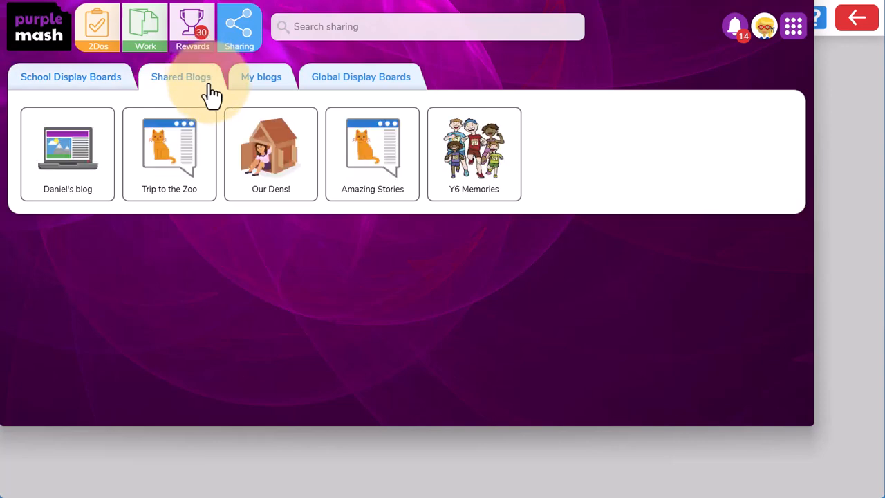
{"action": "left_click", "coordinate": [464, 202]}
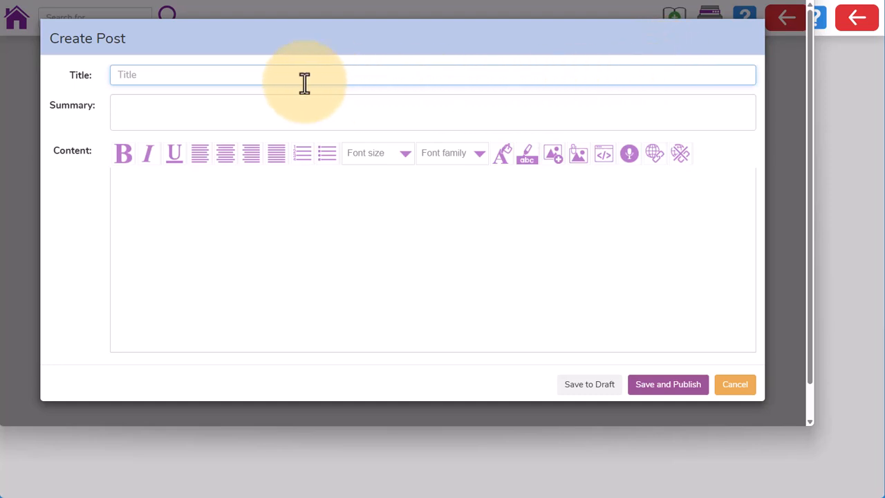
{"action": "left_click", "coordinate": [206, 117]}
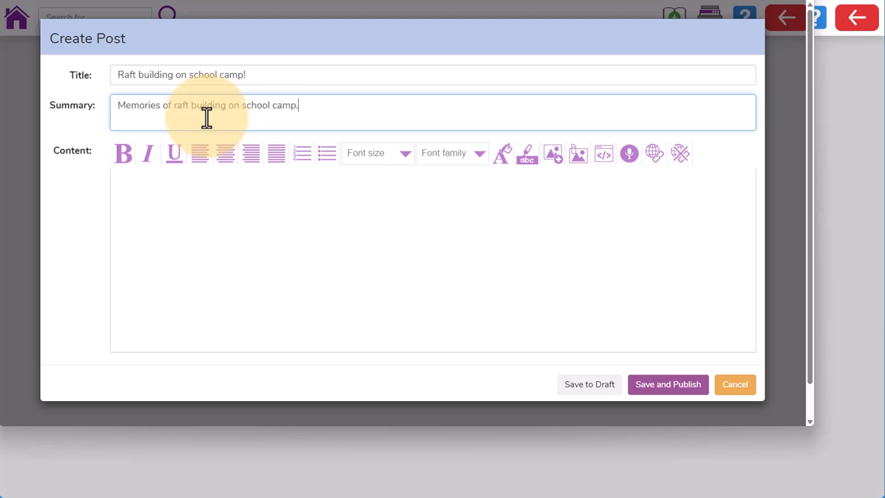
{"action": "left_click", "coordinate": [207, 198]}
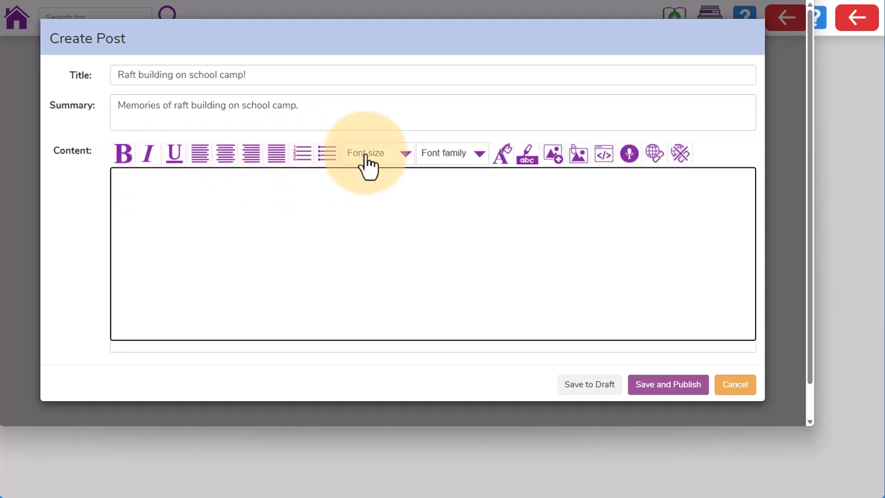
{"action": "left_click", "coordinate": [554, 154]}
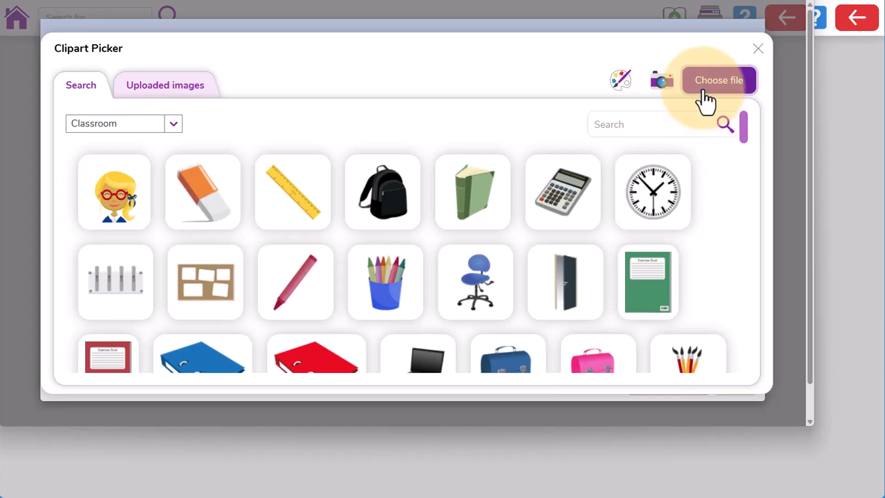
{"action": "left_click", "coordinate": [705, 97]}
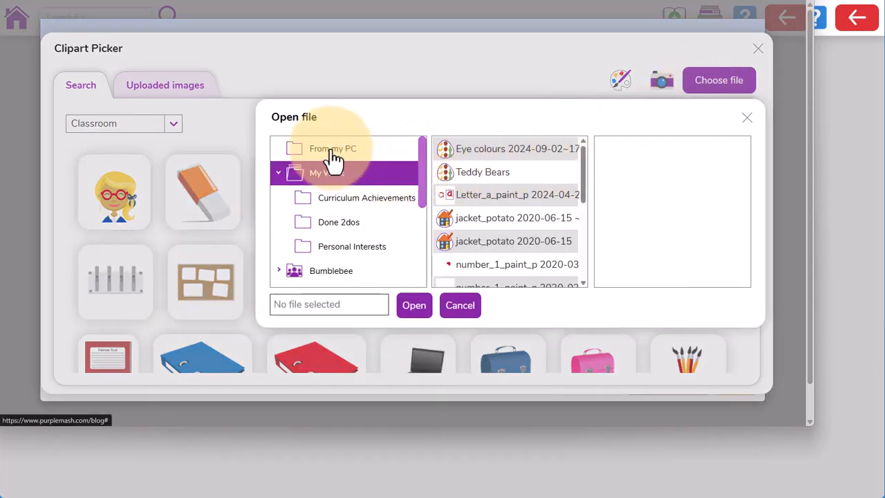
{"action": "left_click", "coordinate": [334, 157]}
{"action": "left_click_drag", "start_coordinate": [372, 173], "coordinate": [373, 261]}
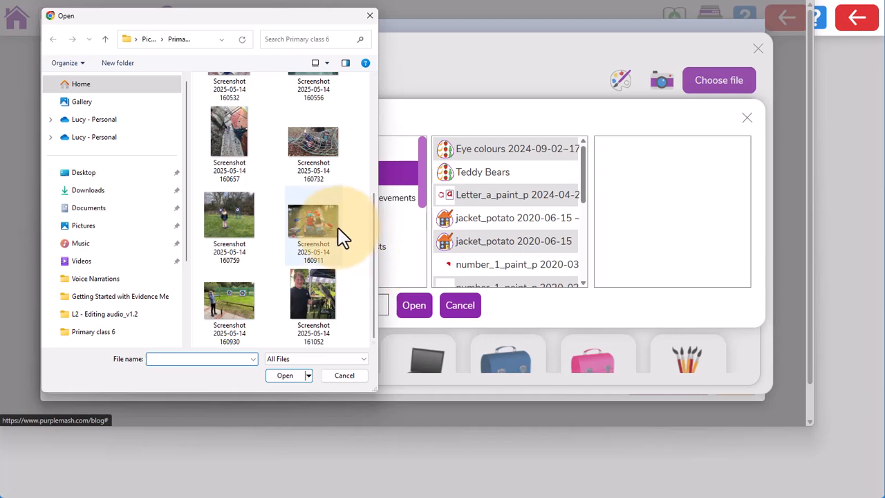
{"action": "left_click", "coordinate": [338, 235]}
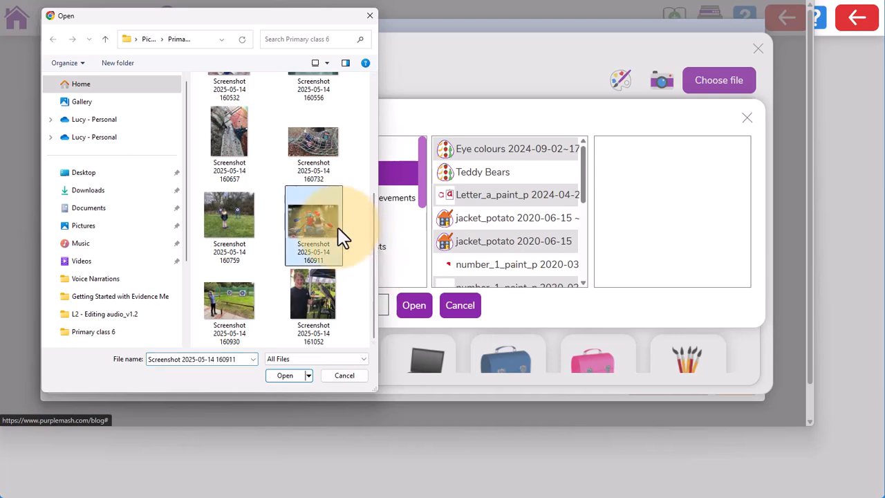
{"action": "left_click", "coordinate": [286, 375]}
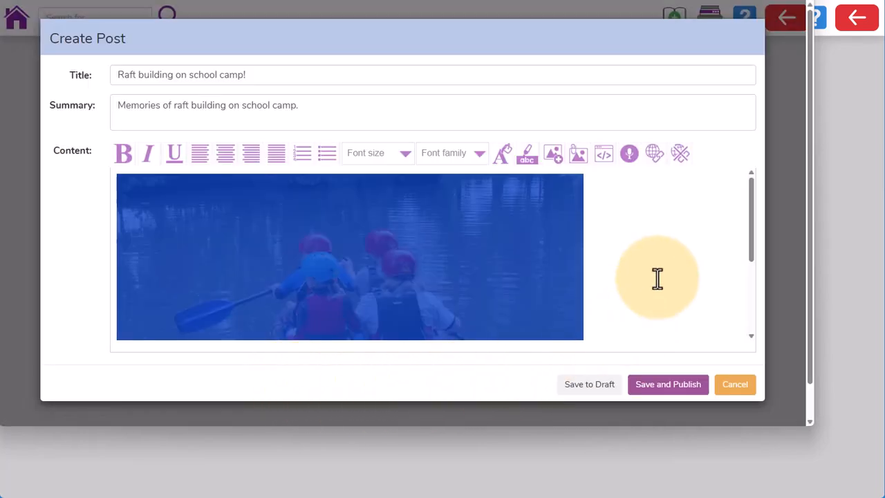
Step: Place the cursor below the inserted raft picture, then save and publish the post
{"action": "left_click", "coordinate": [658, 278]}
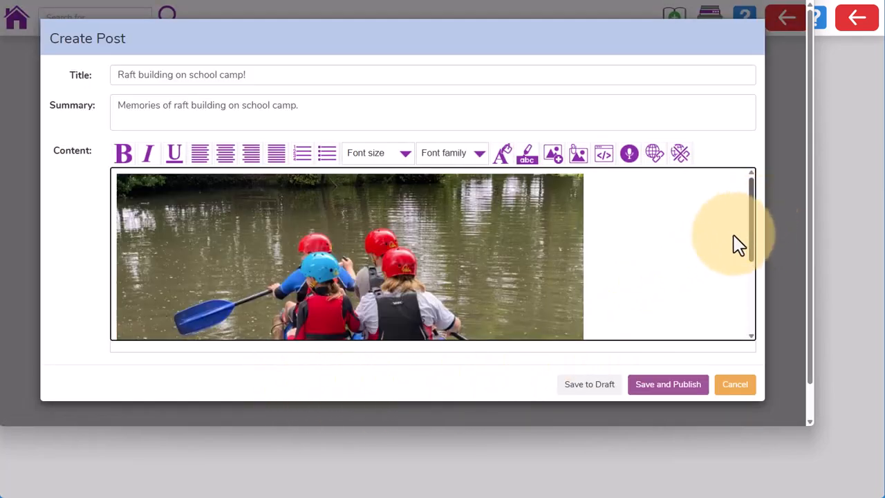
{"action": "scroll", "coordinate": [657, 312], "scroll_direction": "down", "scroll_amount": 5}
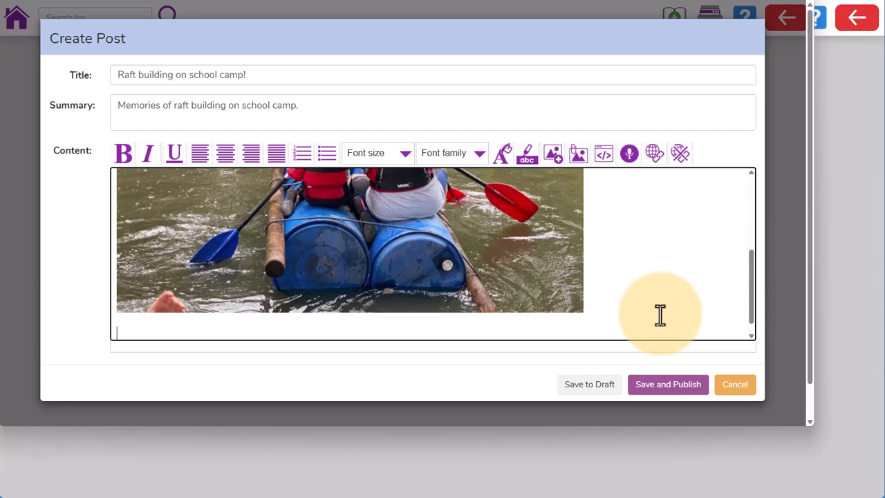
{"action": "left_click", "coordinate": [684, 399]}
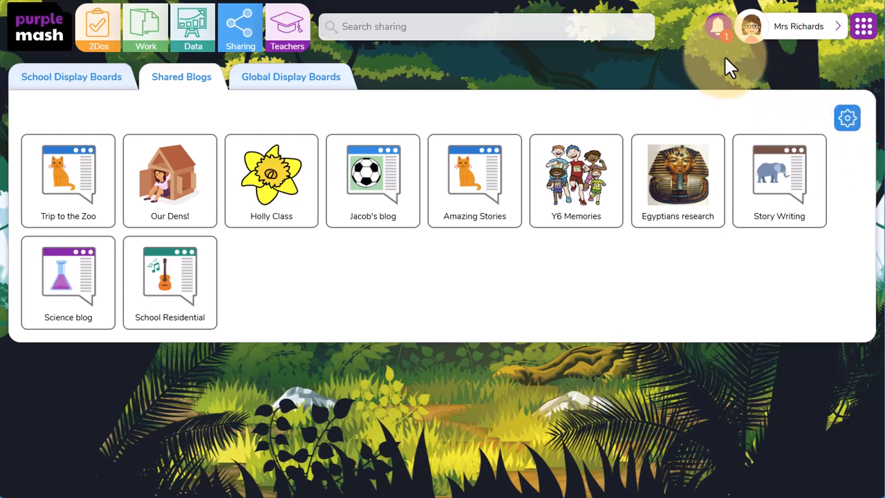
Step: From the teacher account, go to the post awaiting approval through its alert and approve "Raft building on school camp!"
{"action": "left_click", "coordinate": [719, 36]}
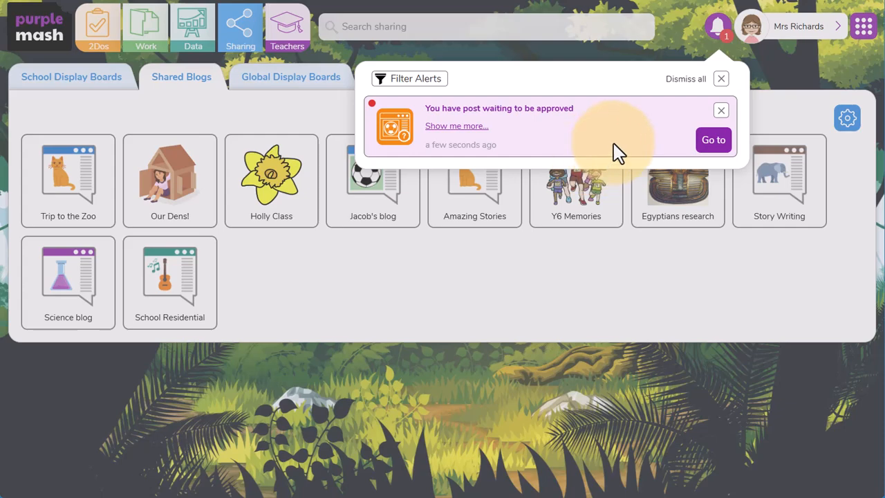
{"action": "left_click", "coordinate": [709, 146]}
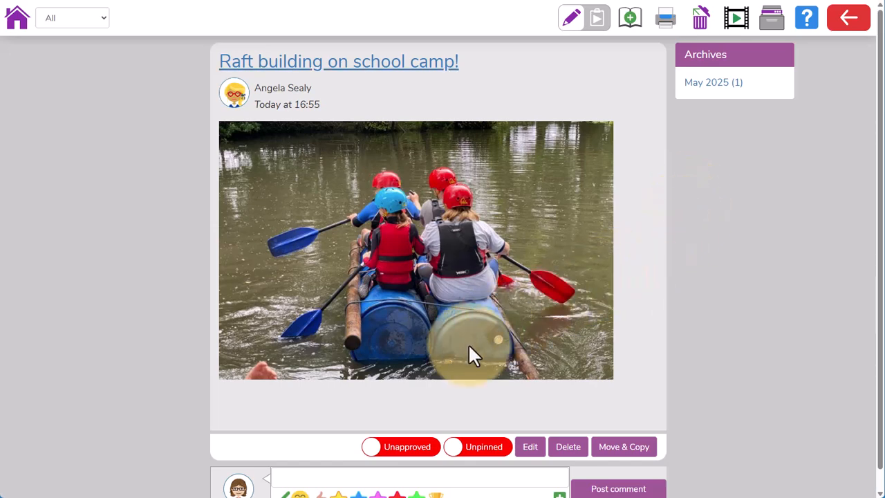
{"action": "left_click", "coordinate": [391, 448]}
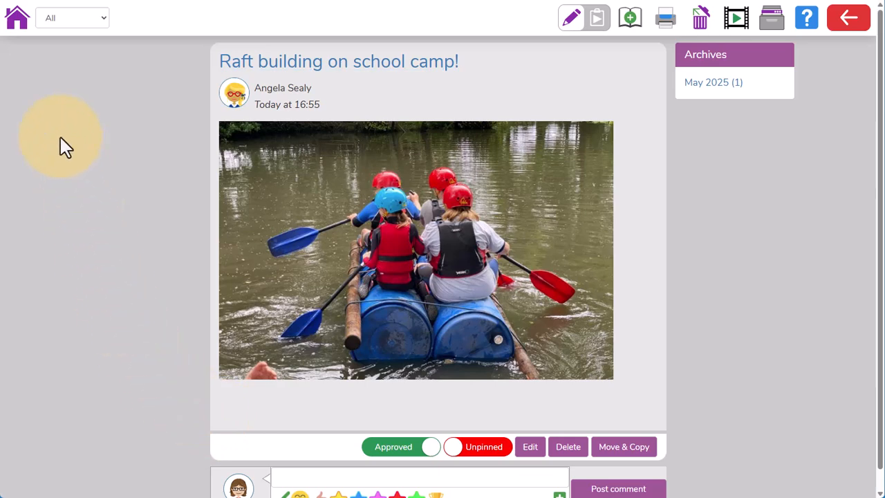
Step: Return to the Y6 Memories blog's home page and review the full raft building post down to its comment area
{"action": "left_click", "coordinate": [21, 29]}
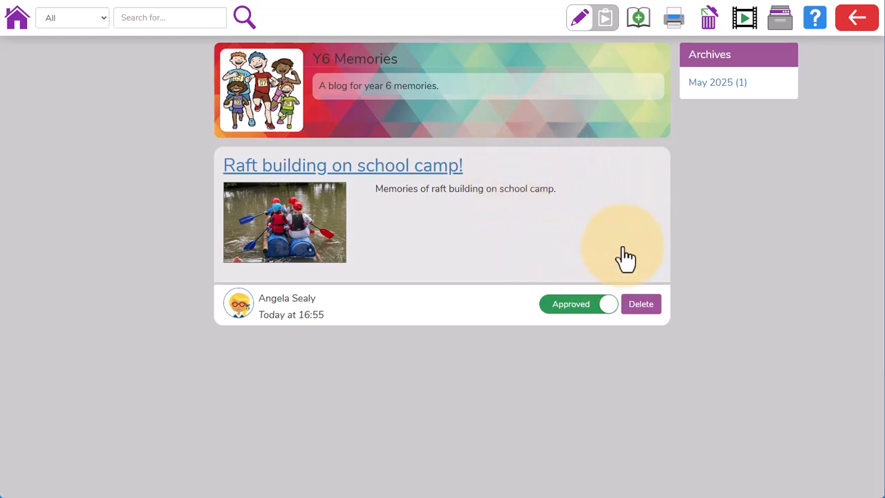
{"action": "left_click", "coordinate": [437, 201]}
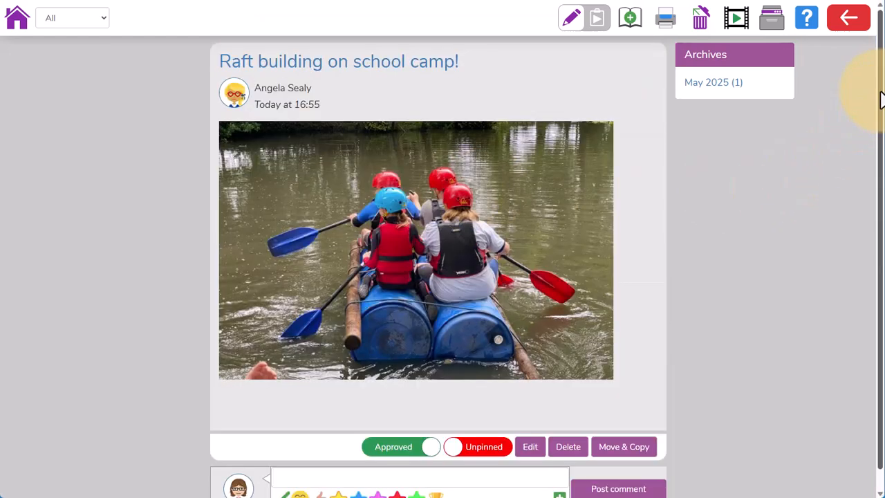
{"action": "left_click_drag", "start_coordinate": [880, 92], "coordinate": [880, 199]}
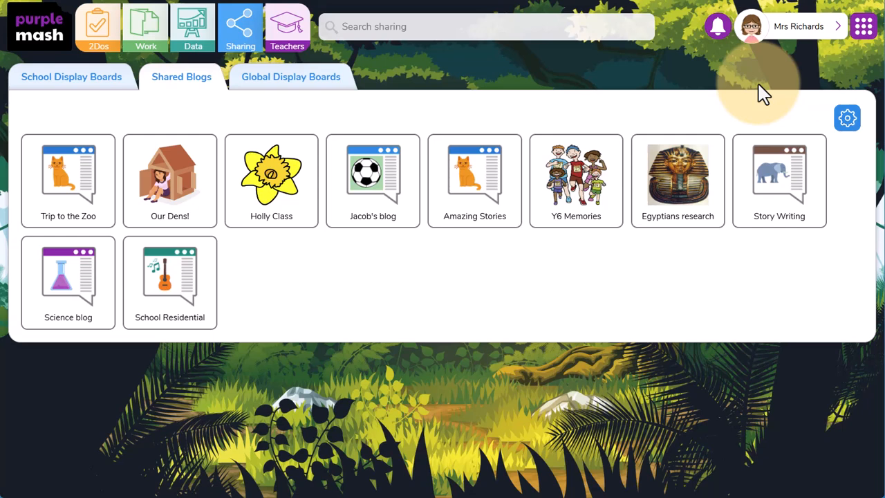
Step: Go to the waiting Archery post through its alert and approve it, along with the Scrambling net post on the blog's home page
{"action": "left_click", "coordinate": [714, 40]}
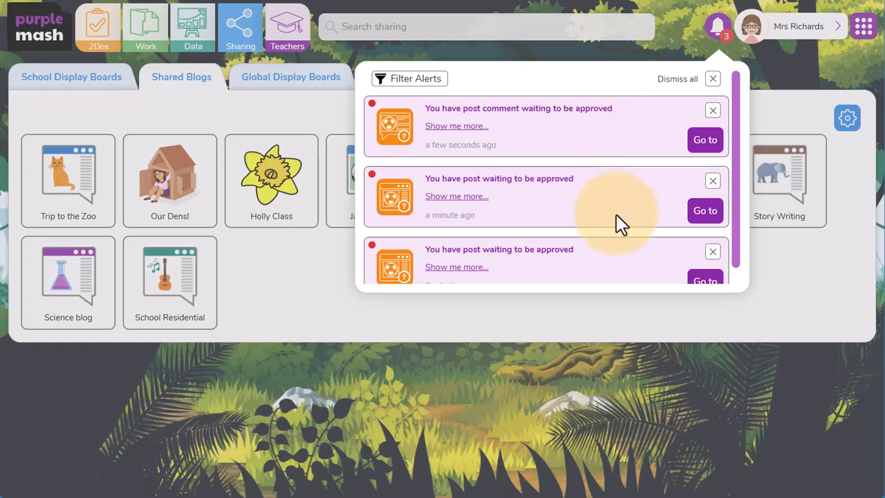
{"action": "left_click", "coordinate": [695, 284]}
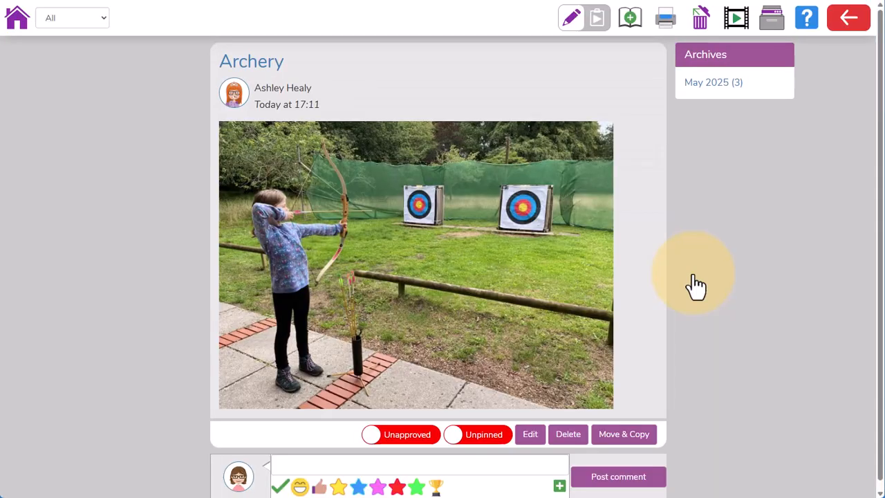
{"action": "left_click", "coordinate": [411, 435]}
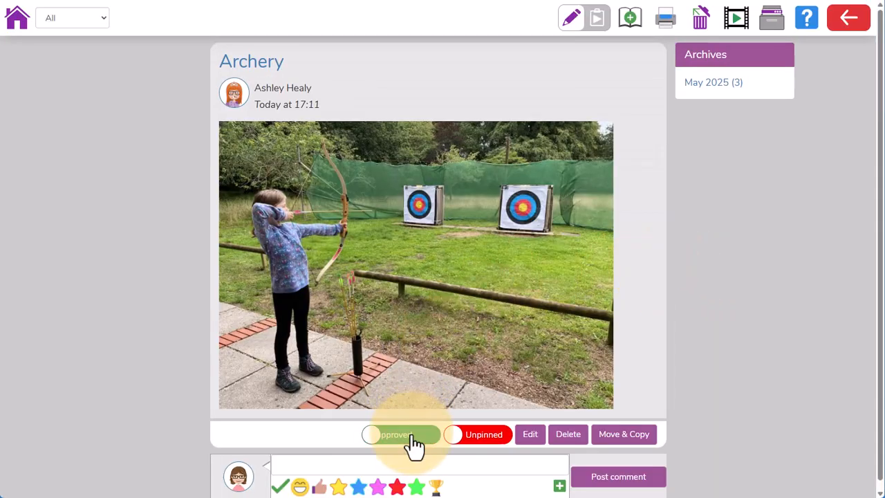
{"action": "left_click", "coordinate": [25, 31]}
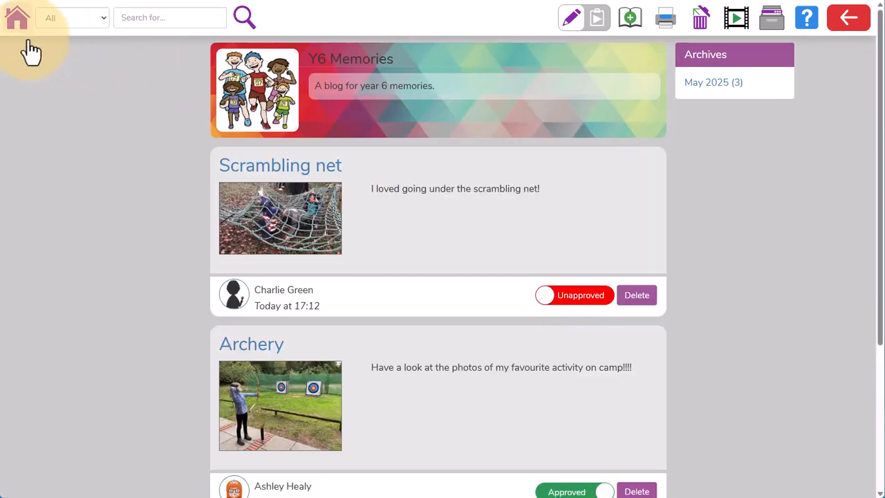
{"action": "left_click", "coordinate": [575, 308]}
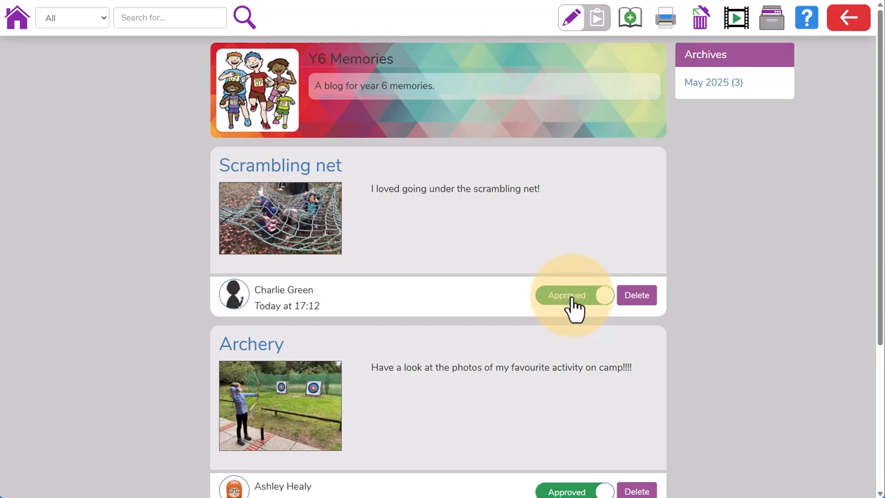
Step: Approve the comment "Great picture of the rafting!" on the raft building post and return to the blog's home page
{"action": "scroll", "coordinate": [574, 307], "scroll_direction": "down", "scroll_amount": 3}
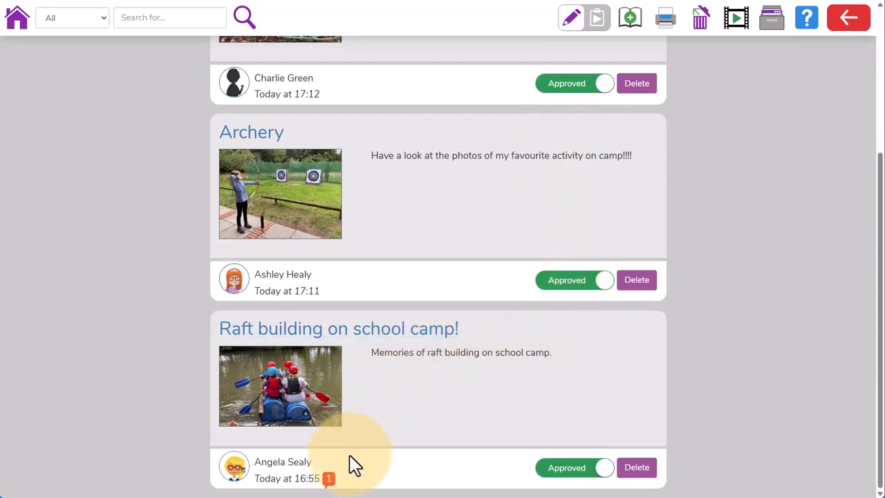
{"action": "left_click", "coordinate": [407, 332]}
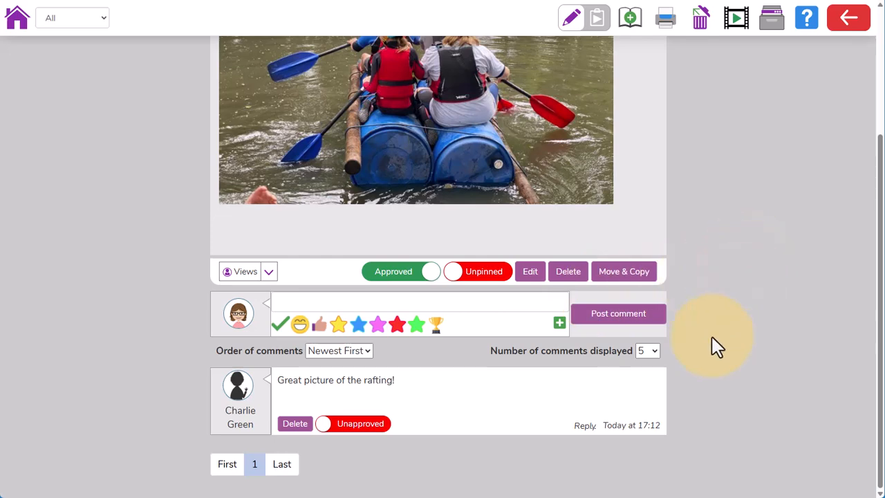
{"action": "left_click", "coordinate": [382, 430]}
{"action": "scroll", "coordinate": [754, 394], "scroll_direction": "up", "scroll_amount": 3}
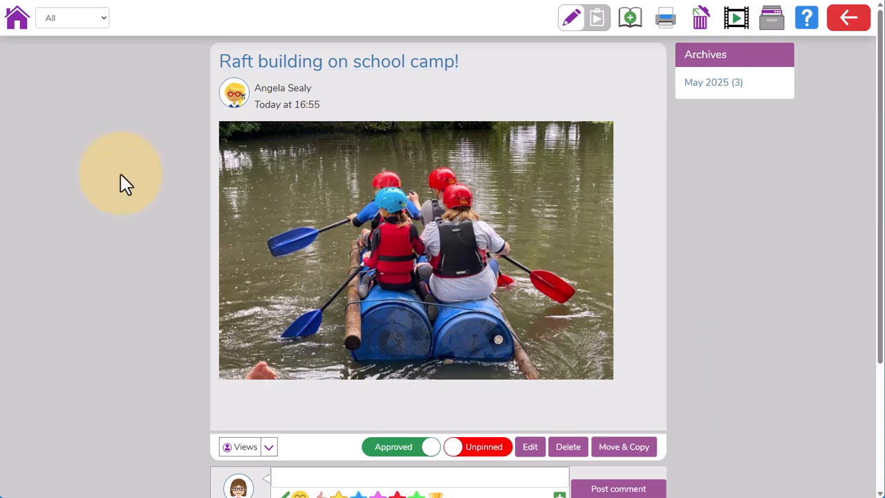
{"action": "left_click", "coordinate": [16, 19]}
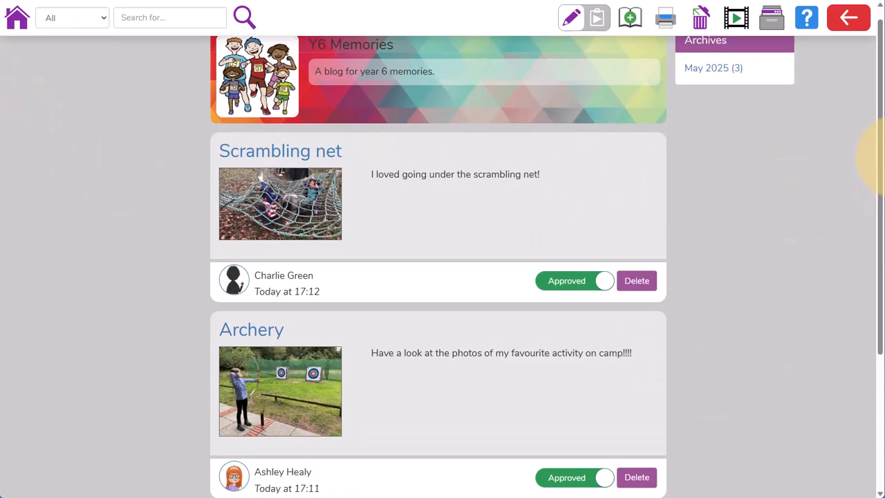
{"action": "scroll", "coordinate": [438, 277], "scroll_direction": "down", "scroll_amount": 3}
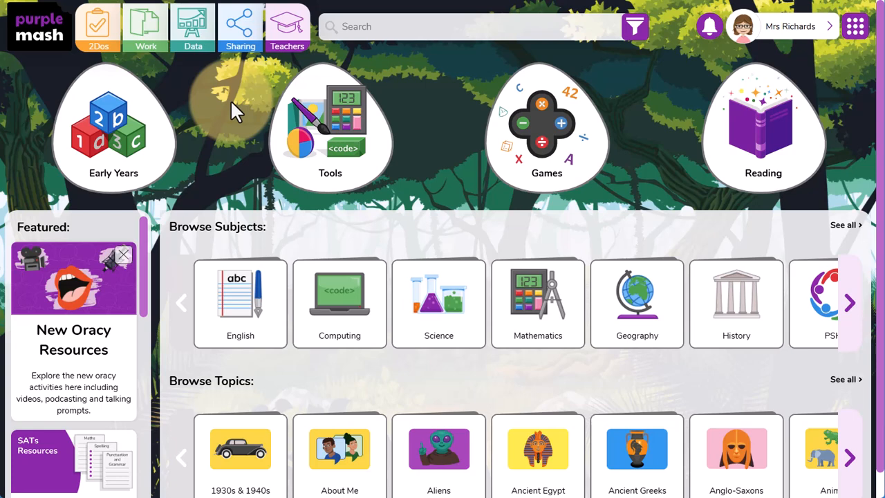
Step: Open the Bumblebee class folder in the Work area
{"action": "left_click", "coordinate": [154, 59]}
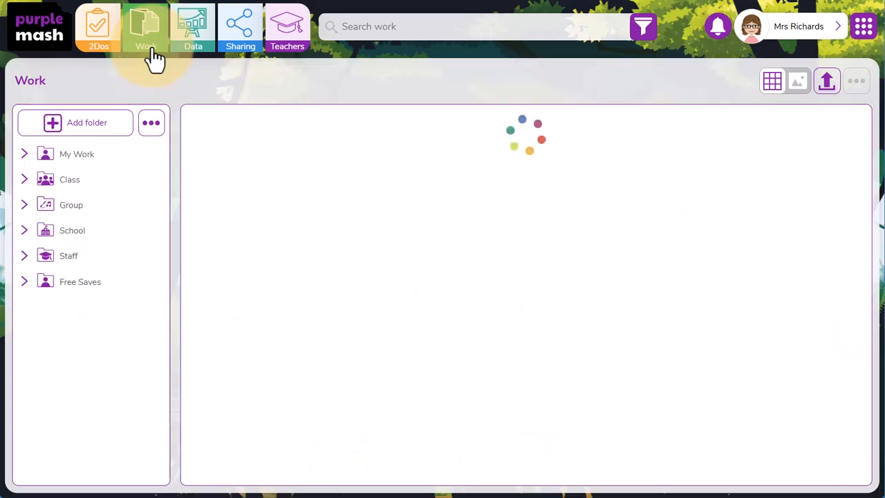
{"action": "left_click", "coordinate": [25, 180]}
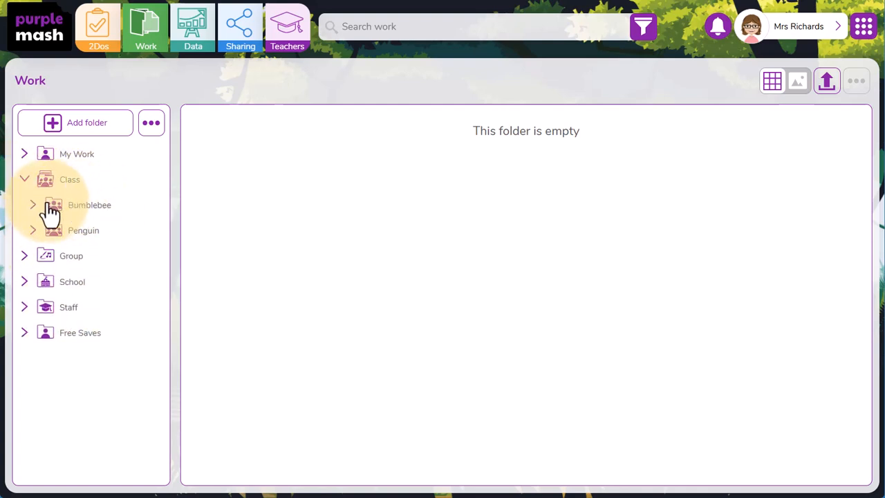
{"action": "left_click", "coordinate": [33, 205]}
{"action": "left_click", "coordinate": [82, 206]}
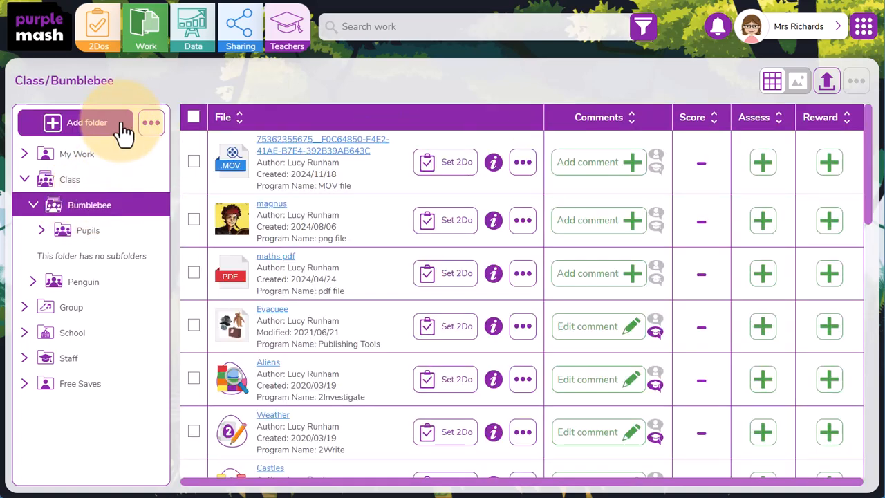
Step: Create a folder named "Y6 memories" inside the Bumblebee class folder and open it
{"action": "left_click", "coordinate": [122, 127]}
{"action": "type", "text": "Y"}
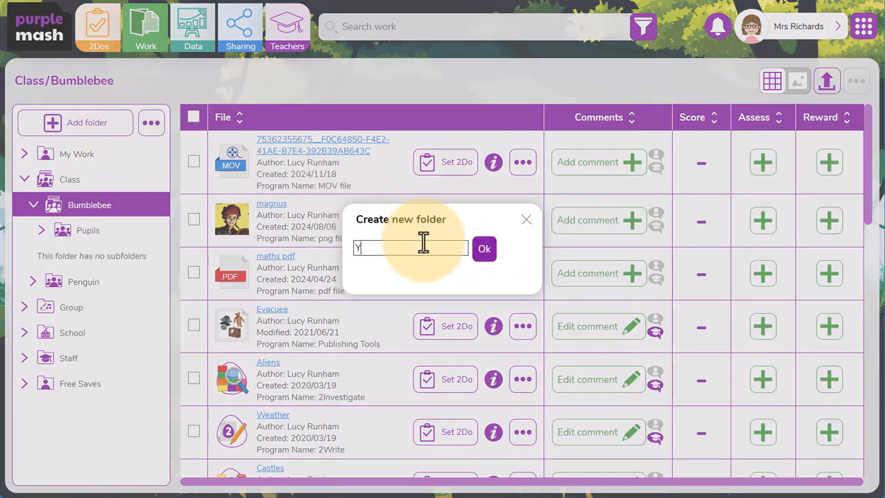
{"action": "type", "text": "6 memories"}
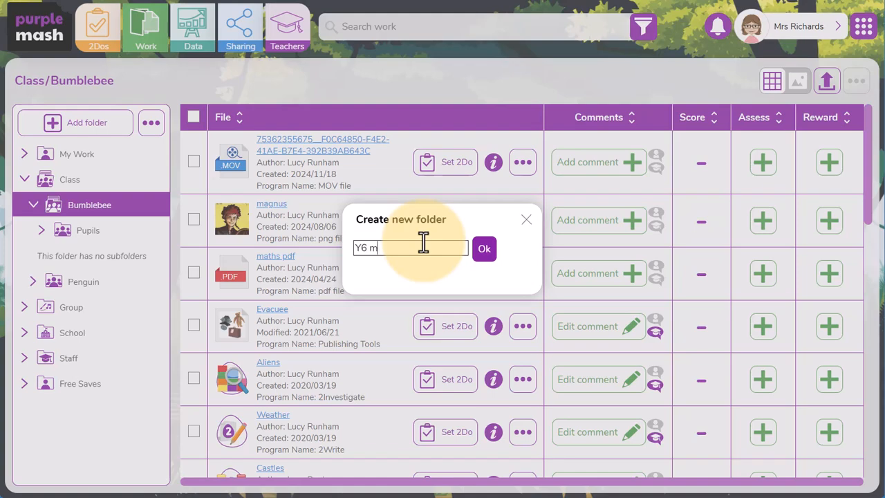
{"action": "left_click", "coordinate": [488, 250]}
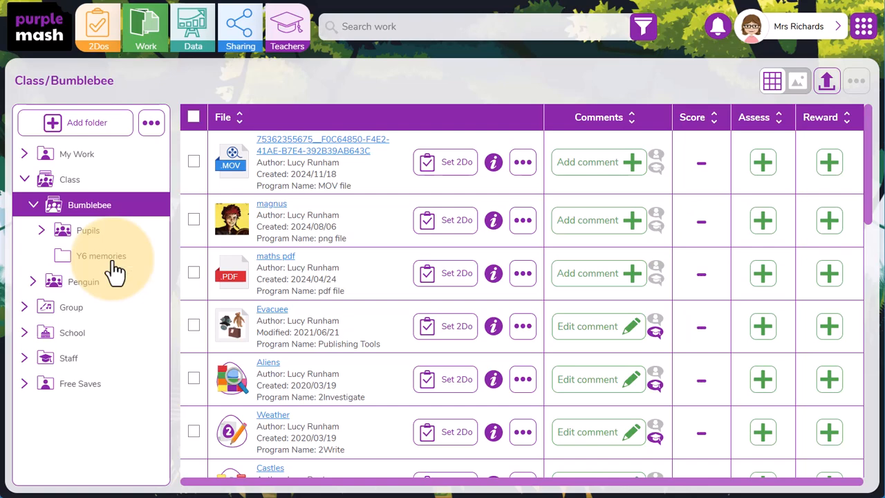
{"action": "left_click", "coordinate": [115, 264]}
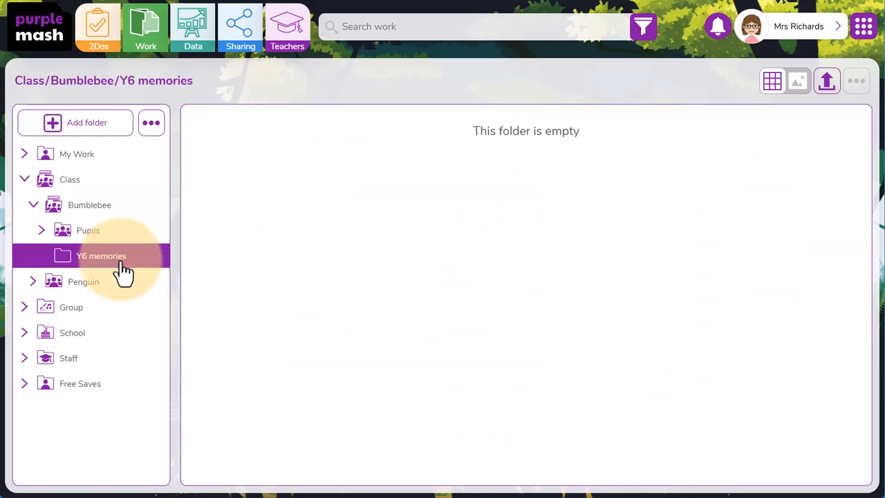
Step: Create a folder named "Residential trip" inside the Bumblebee class folder and open it
{"action": "left_click", "coordinate": [101, 207]}
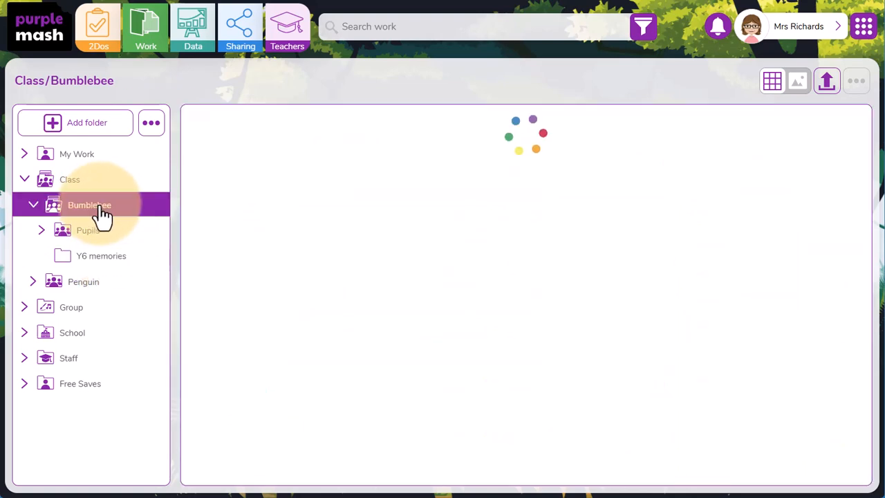
{"action": "left_click", "coordinate": [107, 126]}
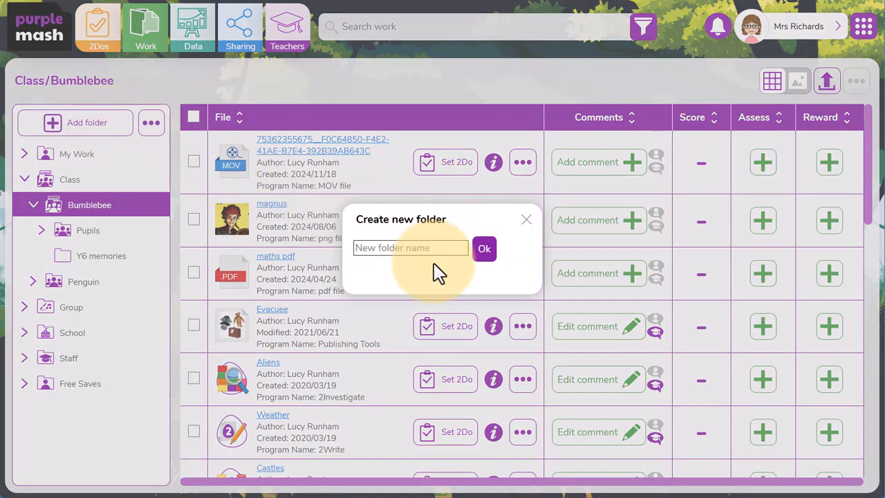
{"action": "type", "text": "Residential trip"}
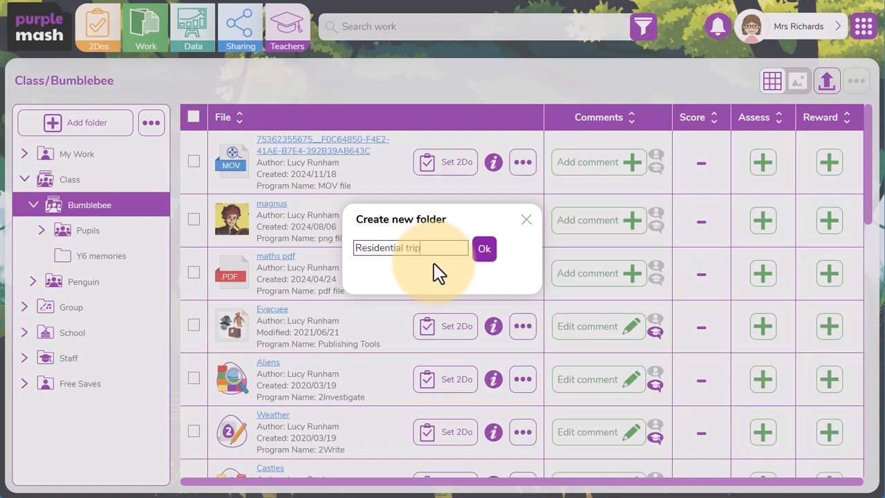
{"action": "left_click", "coordinate": [485, 251]}
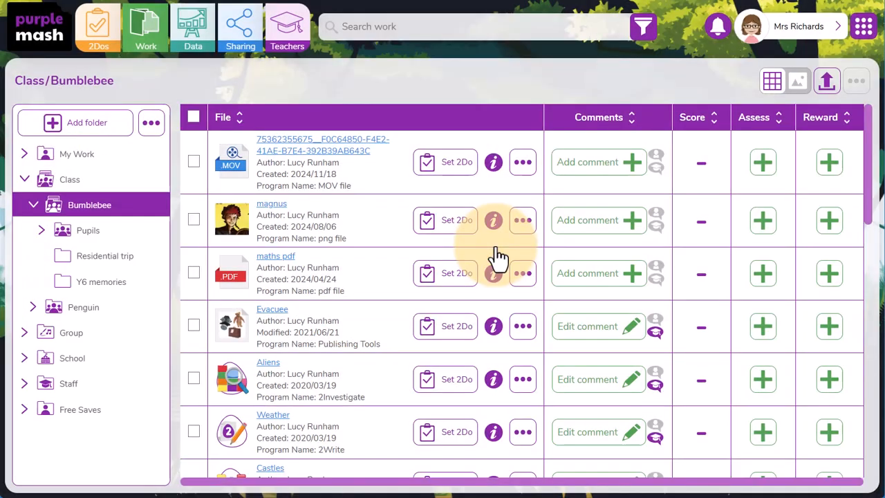
{"action": "left_click", "coordinate": [98, 264]}
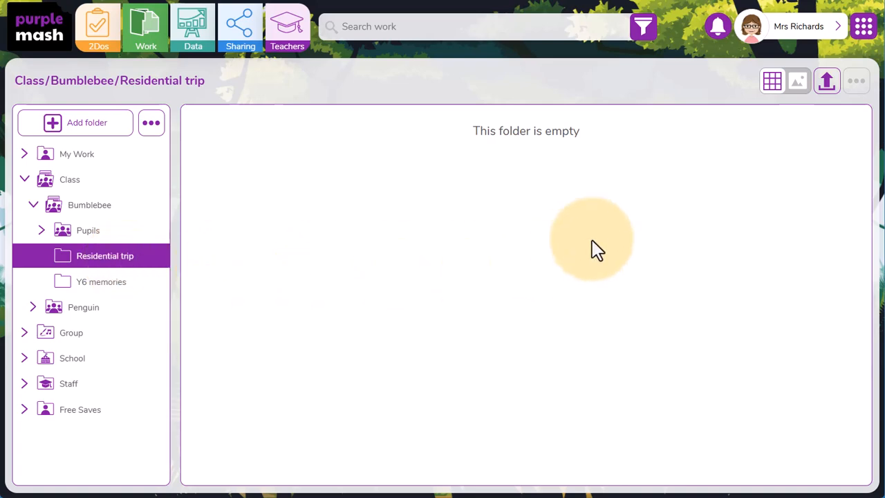
Step: Upload the five 2025-05-14 screenshots 160657, 160732, 160759, 160911 and 160930 to the Residential trip folder
{"action": "left_click", "coordinate": [827, 88]}
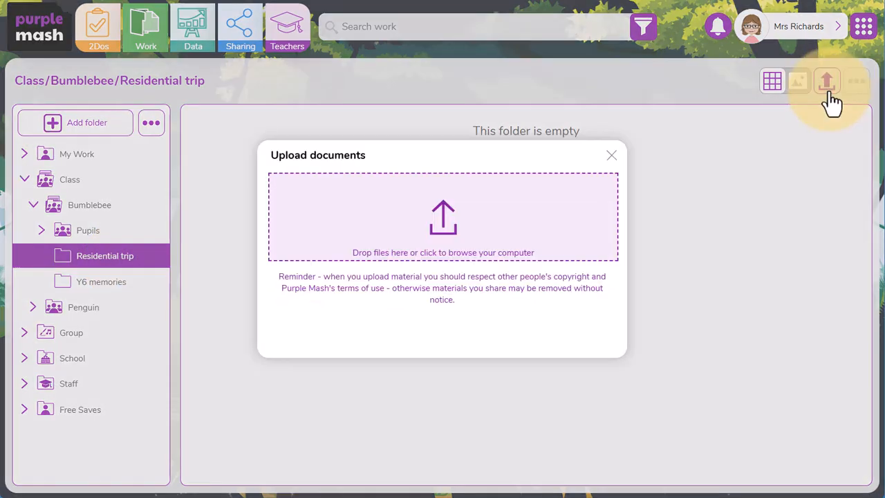
{"action": "left_click", "coordinate": [525, 220]}
{"action": "left_click", "coordinate": [327, 194]}
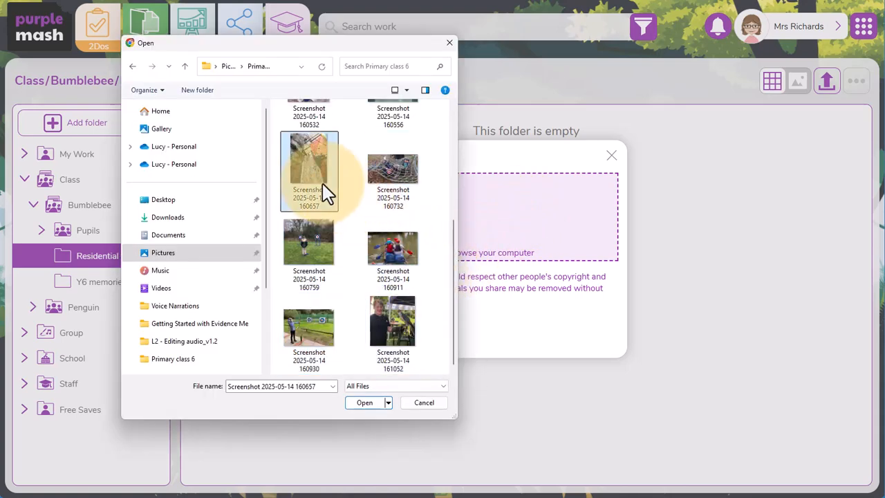
{"action": "left_click", "coordinate": [387, 183], "text": "ctrl"}
{"action": "left_click", "coordinate": [325, 231], "text": "ctrl"}
{"action": "left_click", "coordinate": [387, 247], "text": "ctrl"}
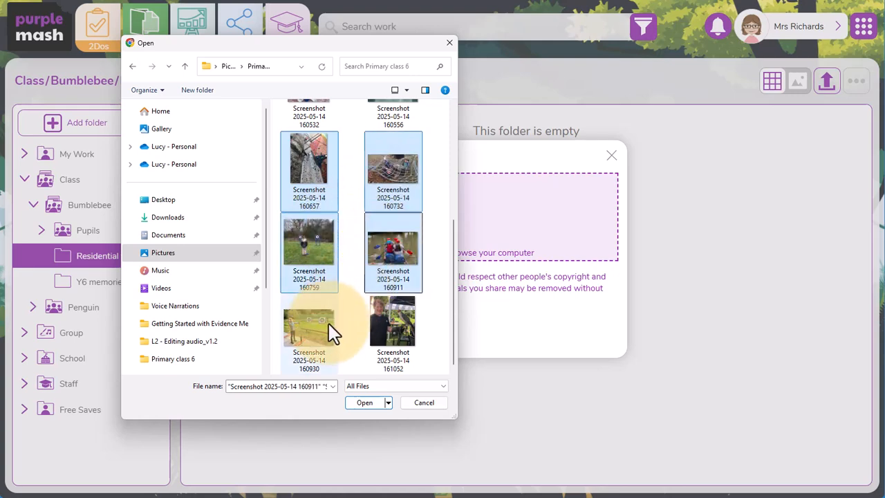
{"action": "left_click", "coordinate": [328, 331], "text": "ctrl"}
{"action": "left_click", "coordinate": [375, 406]}
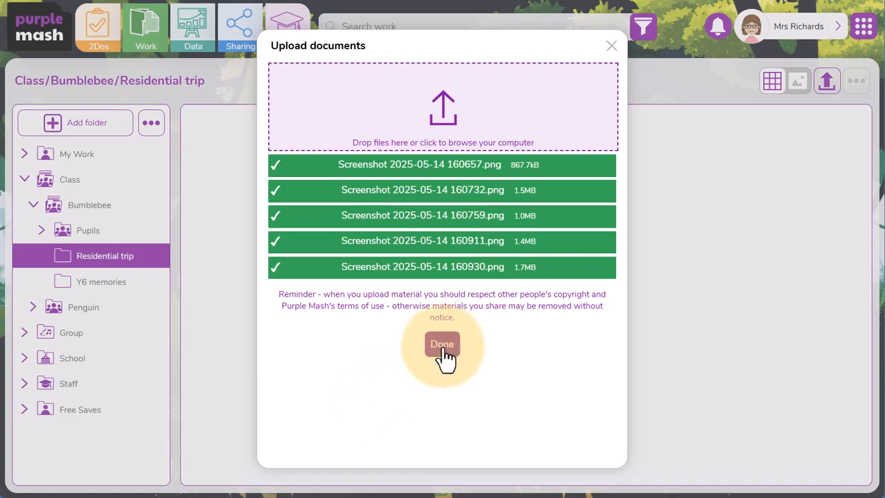
{"action": "left_click", "coordinate": [443, 346]}
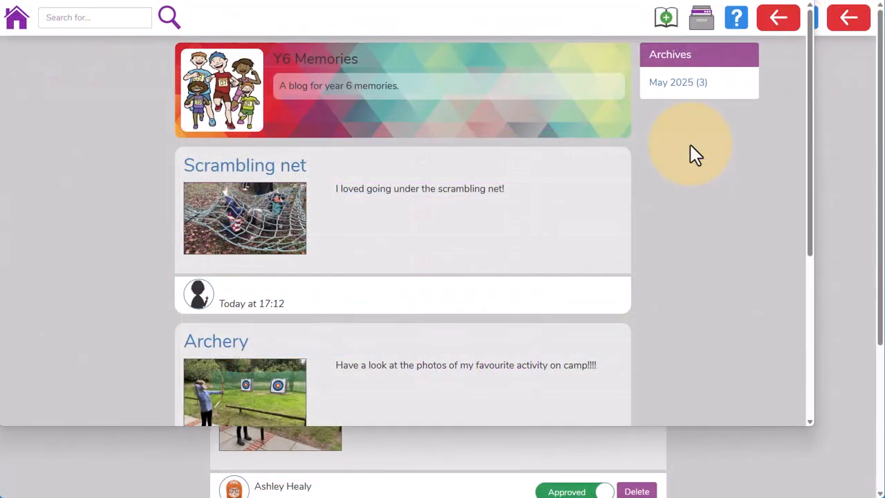
Step: Start a new post on the Y6 Memories blog and browse to Bumblebee's Residential trip folder for a content image
{"action": "left_click", "coordinate": [665, 28]}
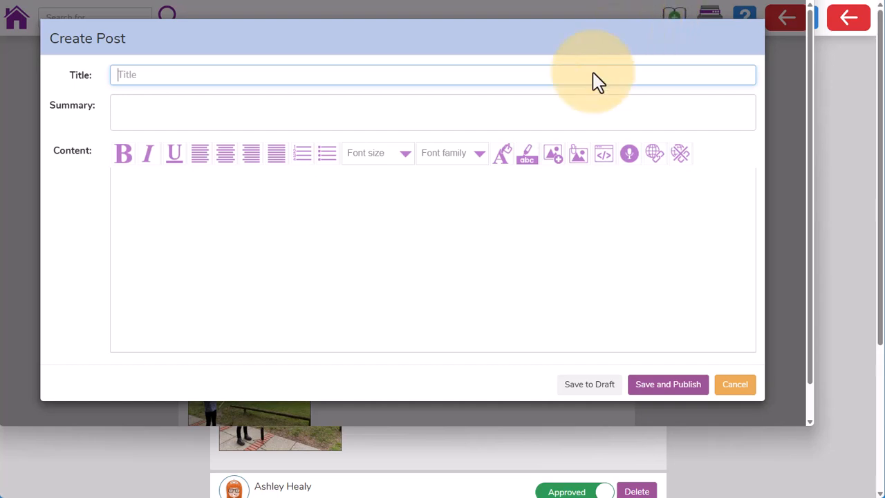
{"action": "left_click", "coordinate": [554, 178]}
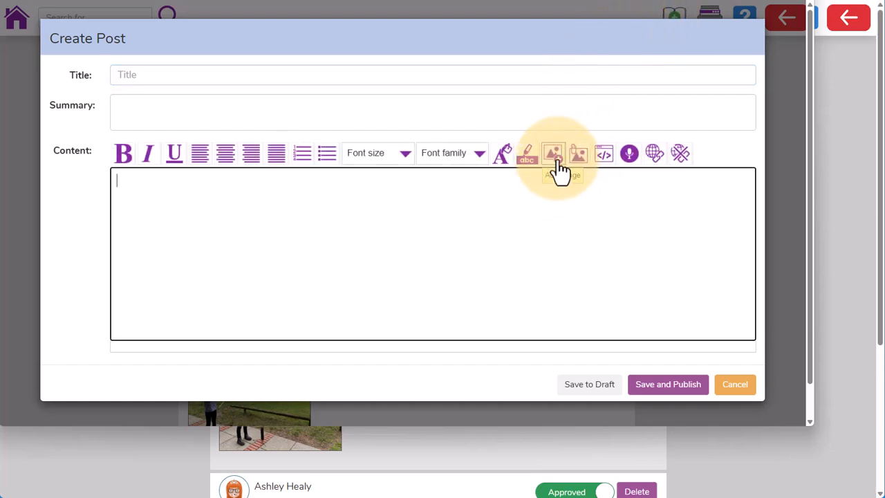
{"action": "left_click", "coordinate": [557, 161]}
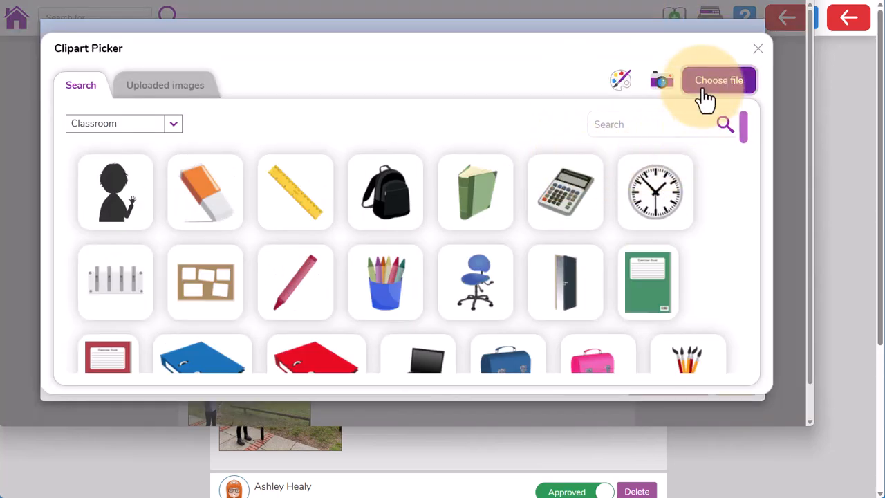
{"action": "left_click", "coordinate": [705, 100]}
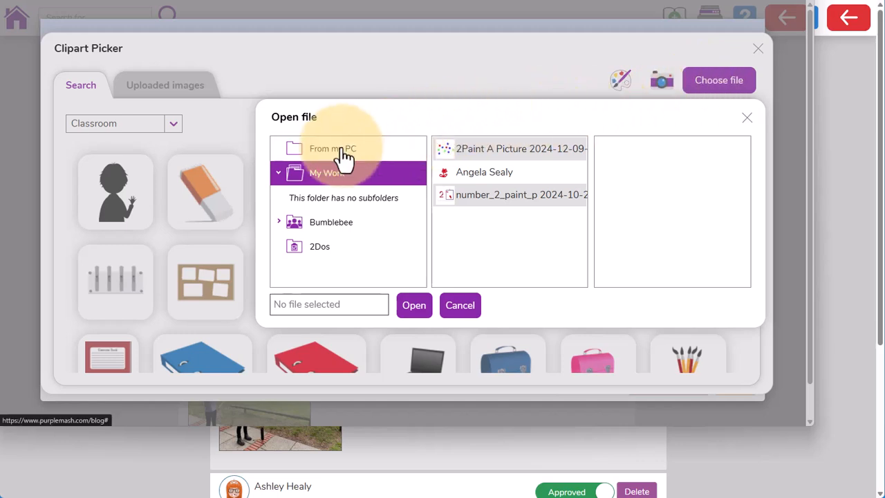
{"action": "left_click", "coordinate": [279, 223]}
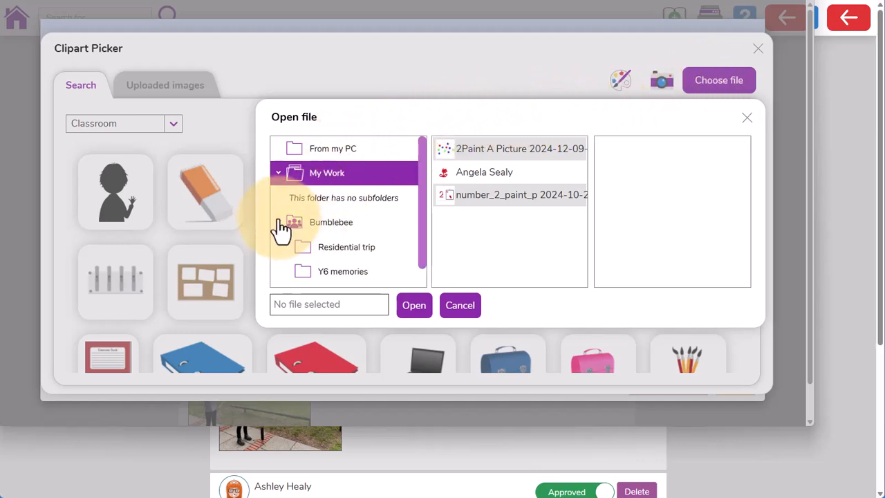
{"action": "left_click", "coordinate": [334, 250]}
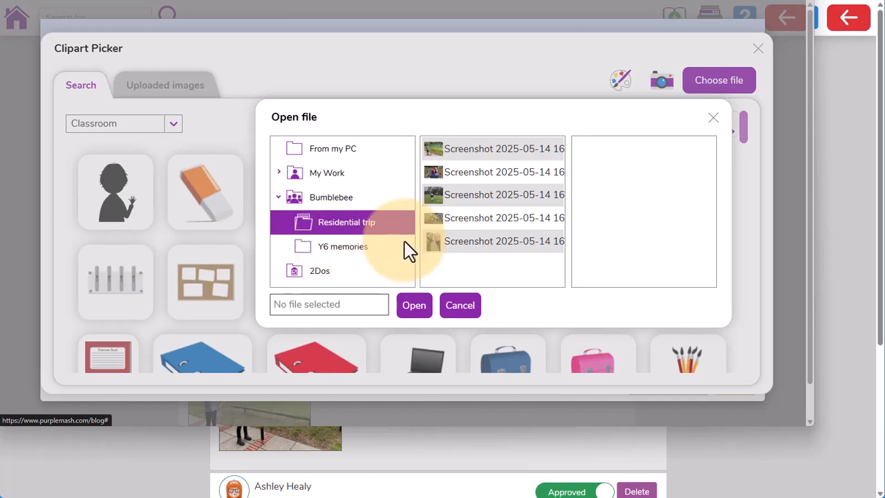
Step: Look through the residential trip photos and insert the climbing wall photo into the post's content
{"action": "left_click", "coordinate": [497, 174]}
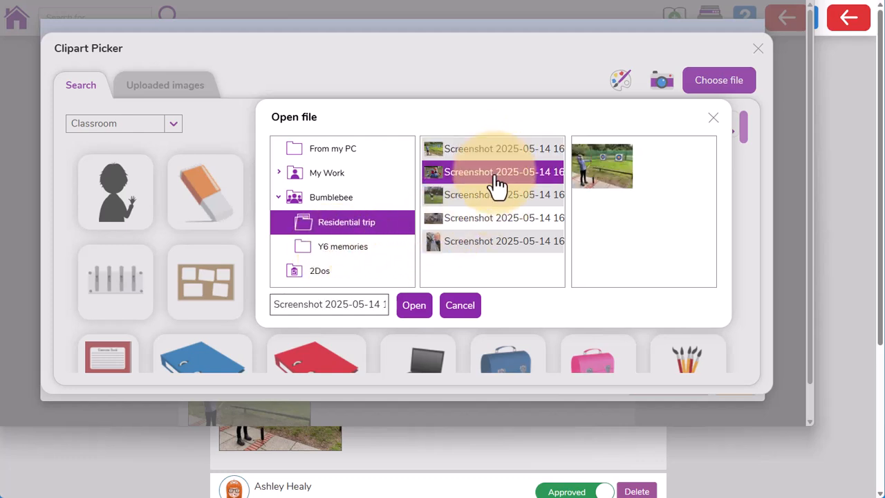
{"action": "left_click", "coordinate": [495, 197]}
{"action": "left_click", "coordinate": [494, 220]}
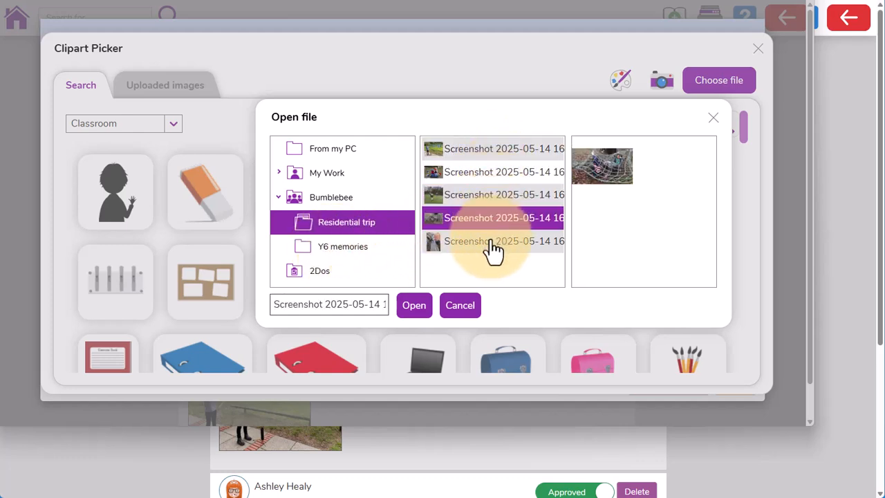
{"action": "left_click", "coordinate": [492, 242]}
{"action": "left_click", "coordinate": [414, 305]}
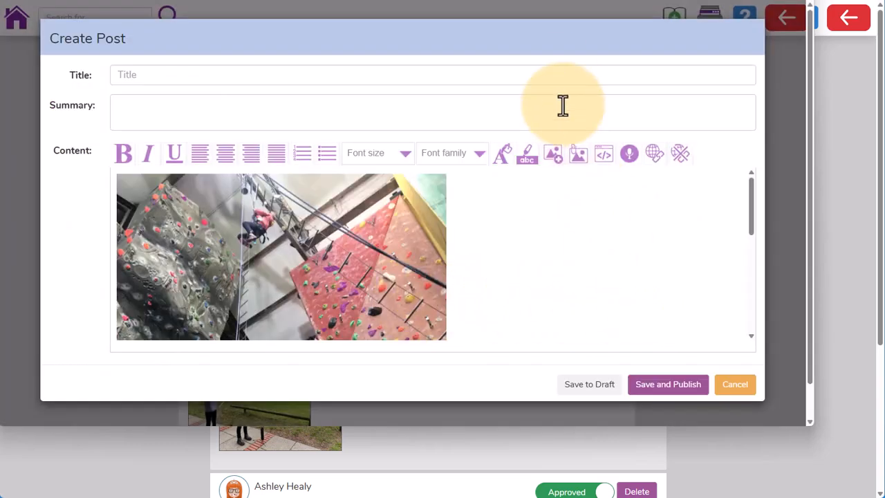
Step: Title the post "Climbing" and start its summary
{"action": "left_click", "coordinate": [558, 78]}
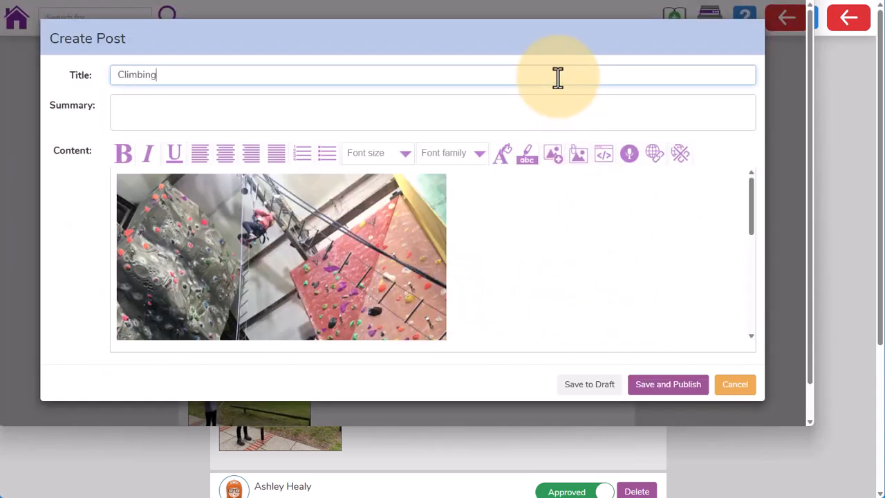
{"action": "left_click", "coordinate": [568, 113]}
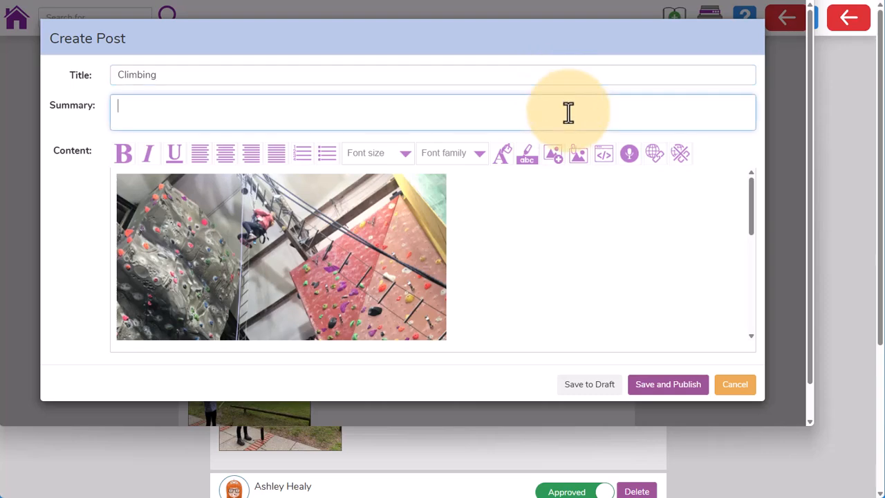